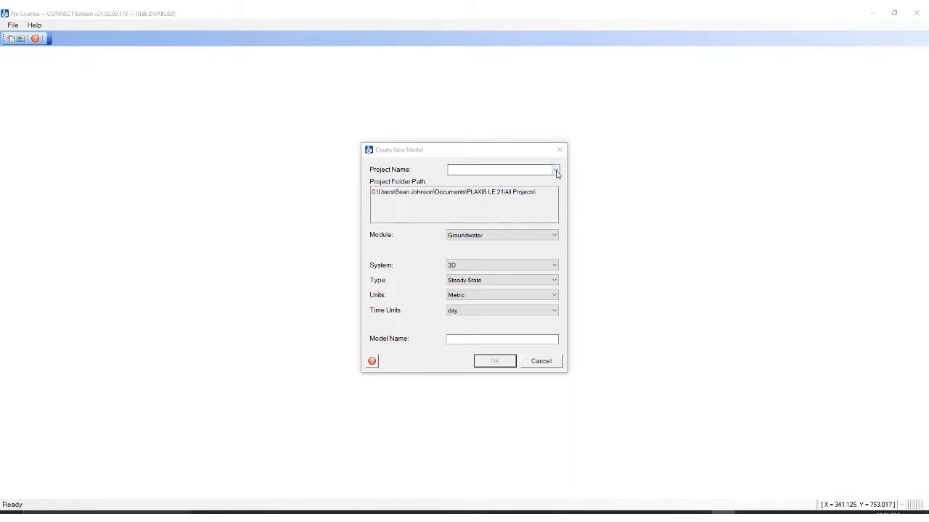
# Create a new model named "3D Reservoir Example" in a new project named "3D Reservoir"
pyautogui.click(525, 171)
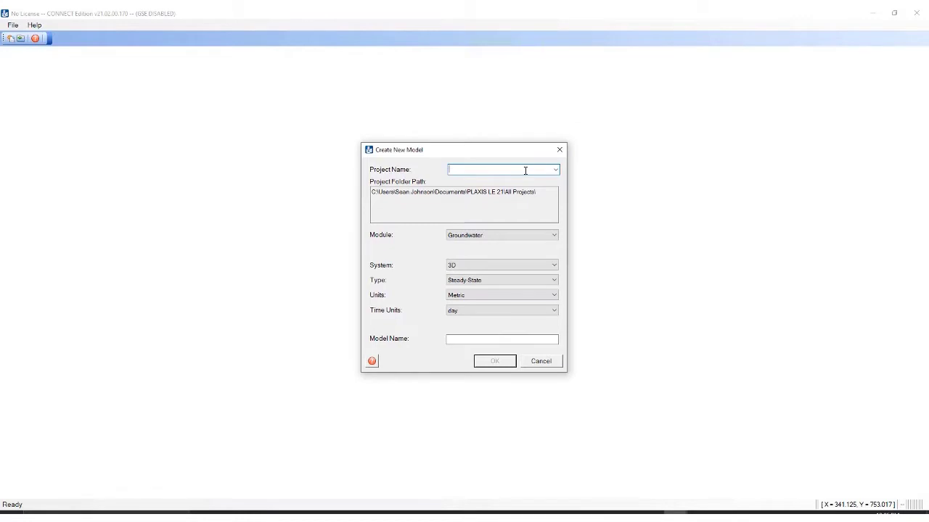
pyautogui.write('3D Reservoir')
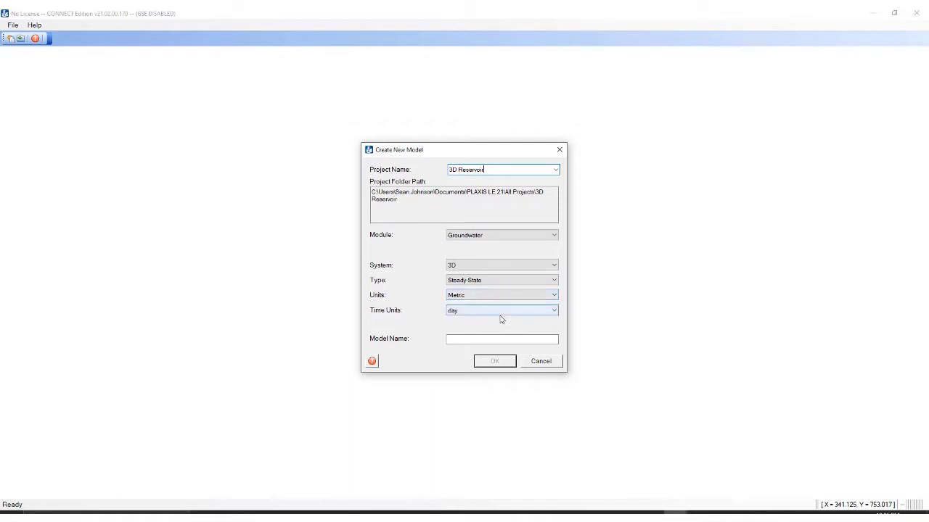
pyautogui.click(498, 341)
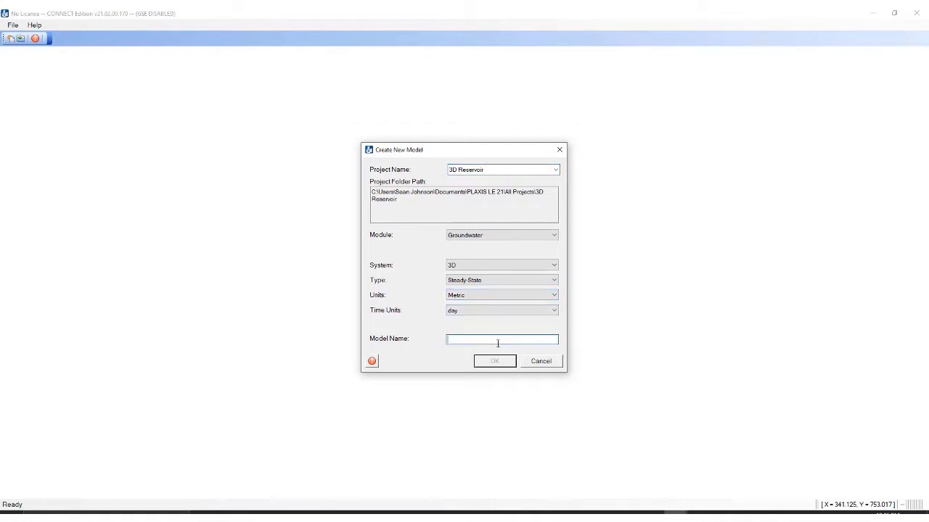
pyautogui.write('3D E')
pyautogui.press('BackSpace')
pyautogui.write('Reservoir Example')
pyautogui.click(496, 363)
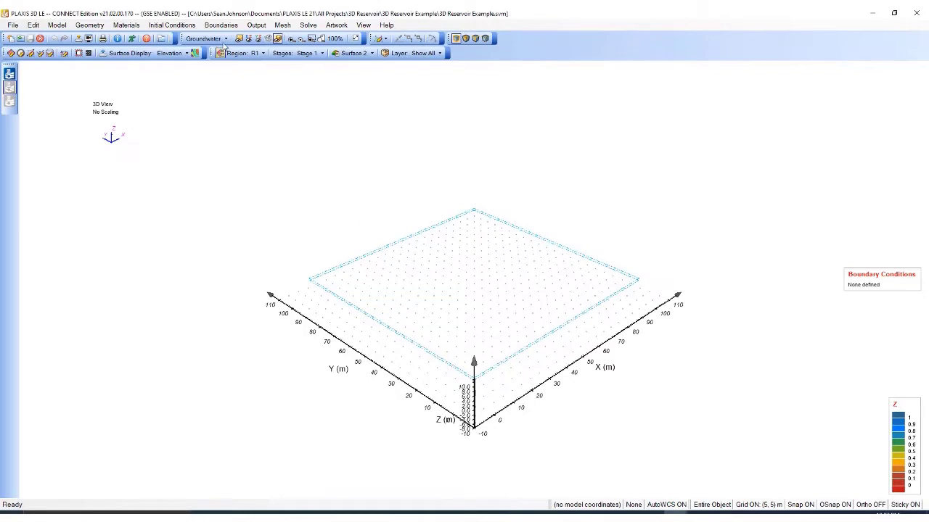
# Add a second region to the model's region list
pyautogui.click(94, 26)
pyautogui.click(103, 34)
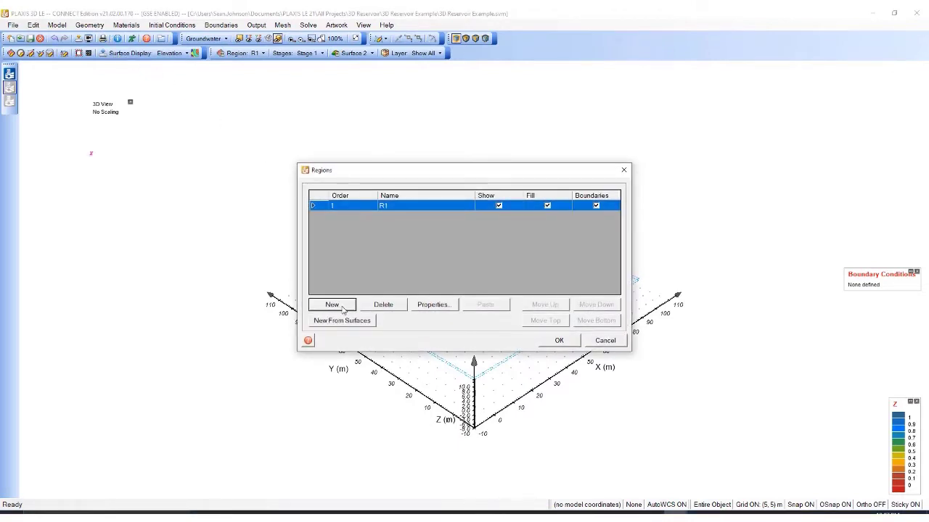
pyautogui.click(332, 305)
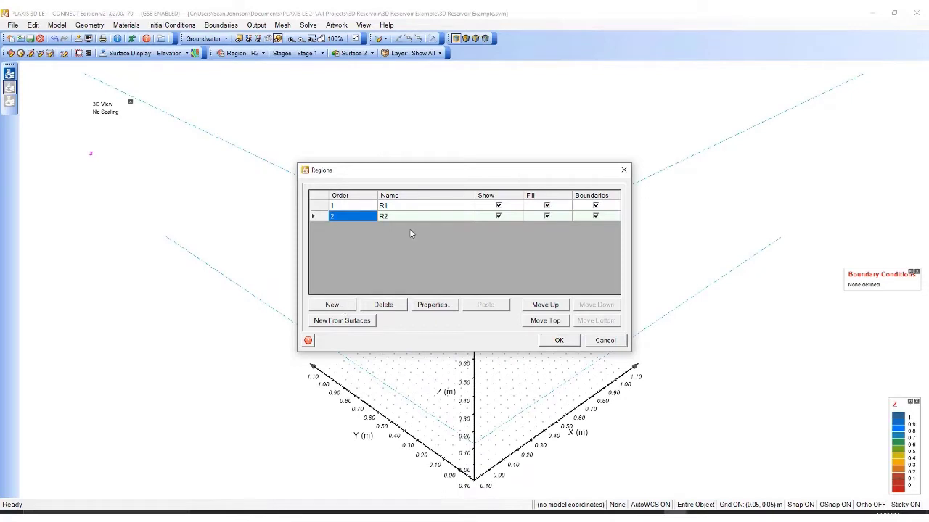
# Start a new polygon for region R1 with the points (0, 0) and (14, 0)
pyautogui.click(430, 208)
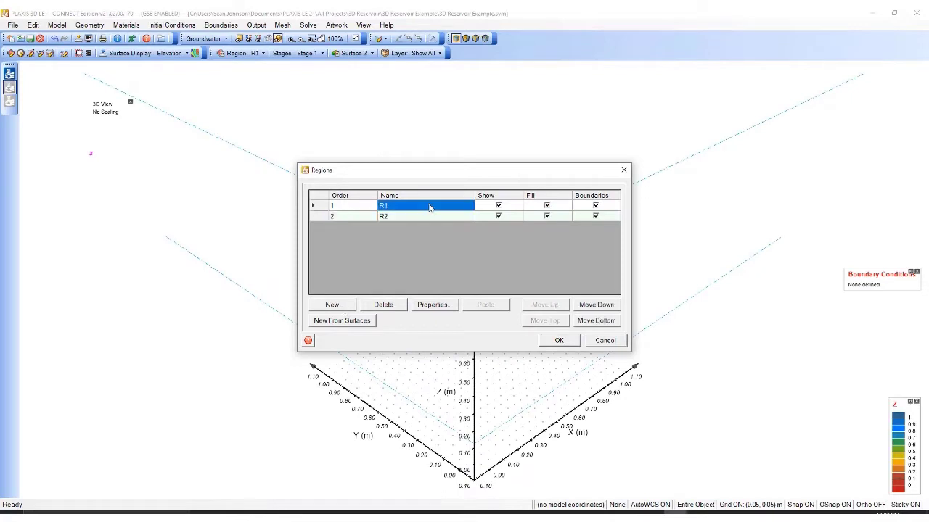
pyautogui.click(433, 304)
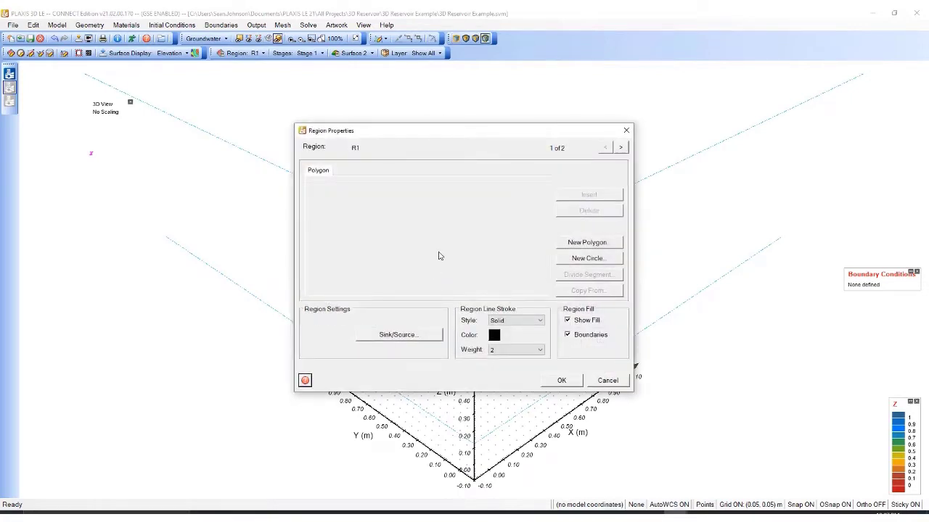
pyautogui.click(572, 245)
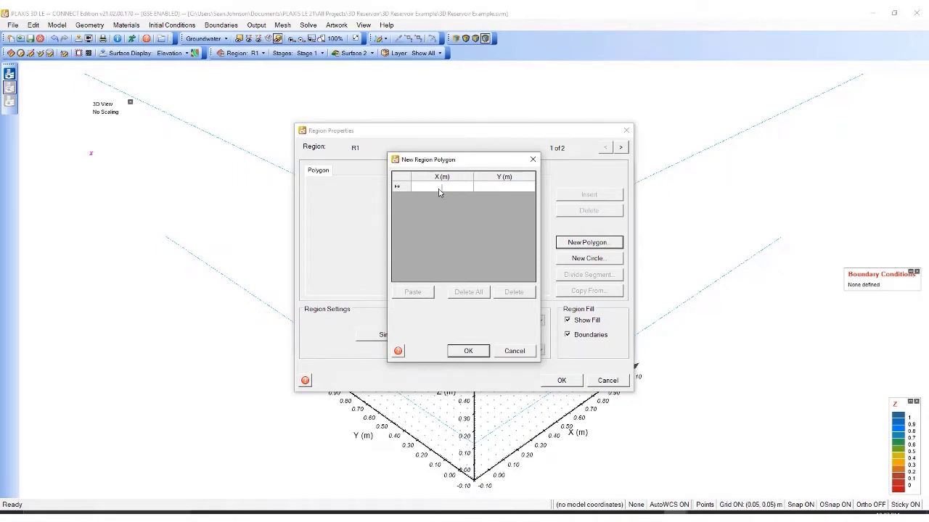
pyautogui.write('0')
pyautogui.press('Tab')
pyautogui.write('0')
pyautogui.press('Return')
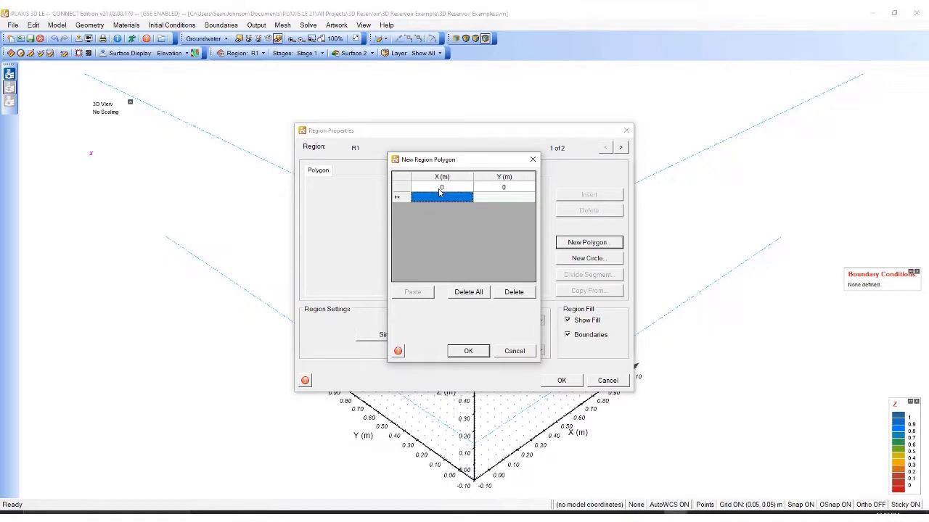
pyautogui.write('4')
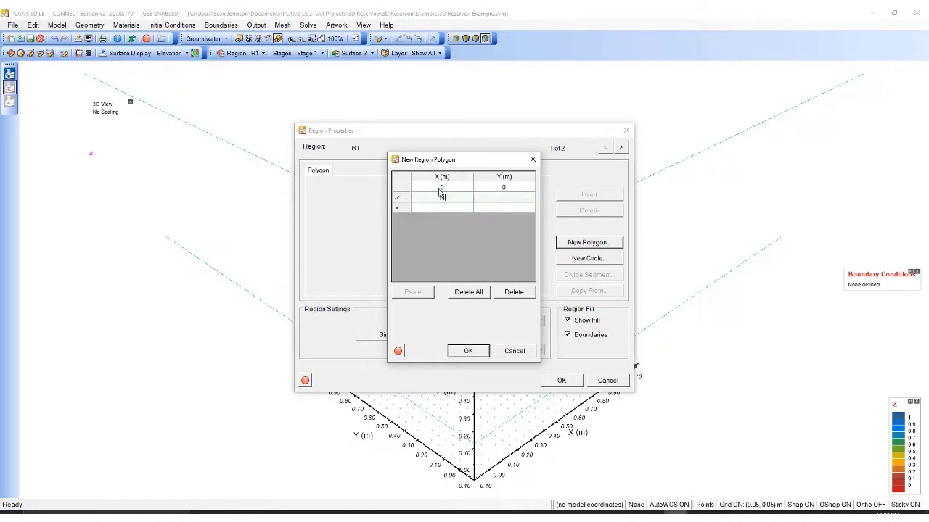
pyautogui.press('Tab')
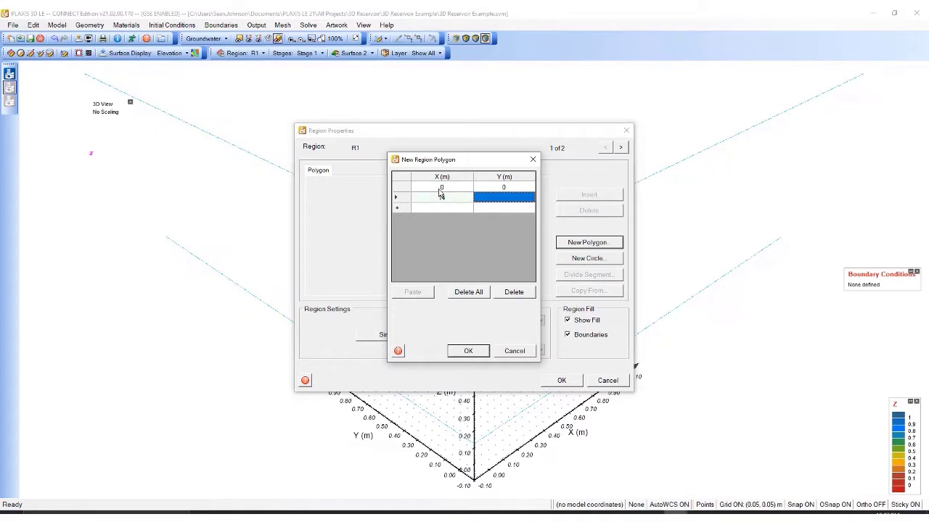
pyautogui.write('0')
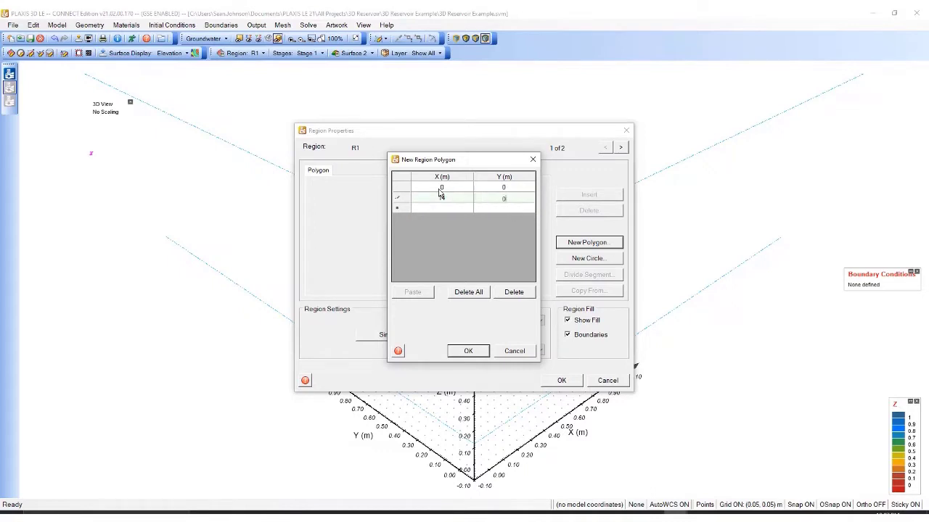
pyautogui.press('Return')
# Add the points (24, 0) and (24, 27) to the R1 polygon
pyautogui.write('24')
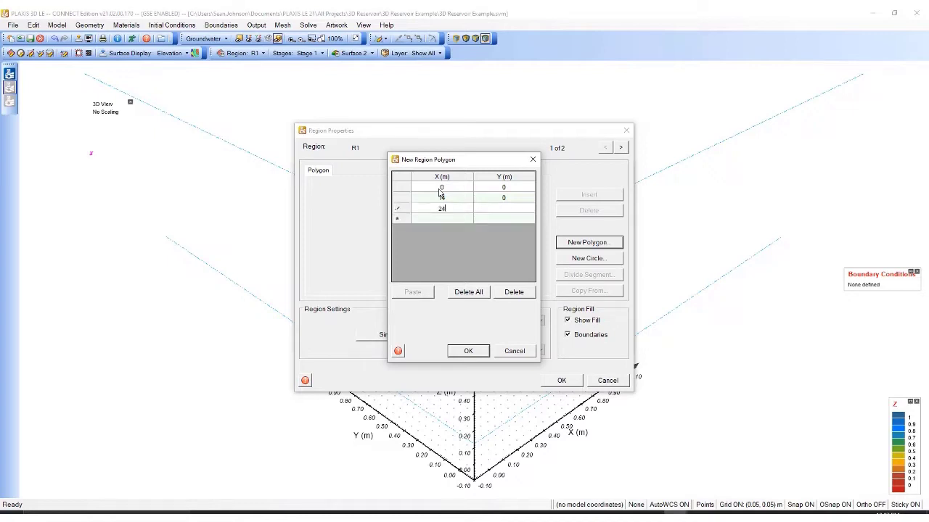
pyautogui.press('Tab')
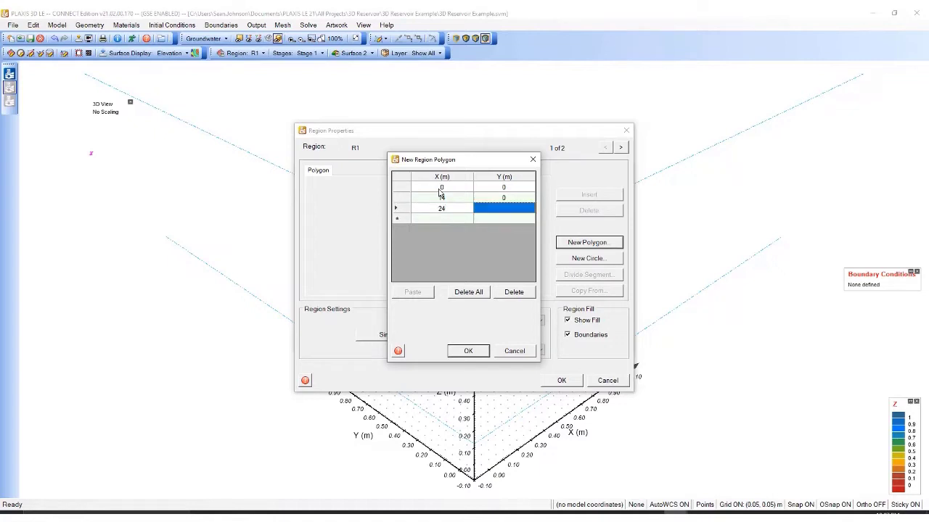
pyautogui.press('Tab')
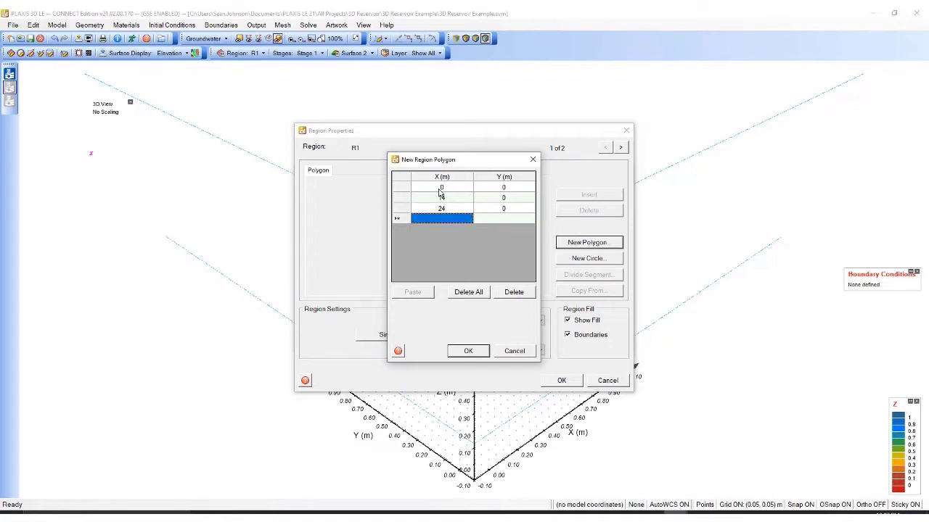
pyautogui.write('24')
pyautogui.press('Tab')
pyautogui.write('24')
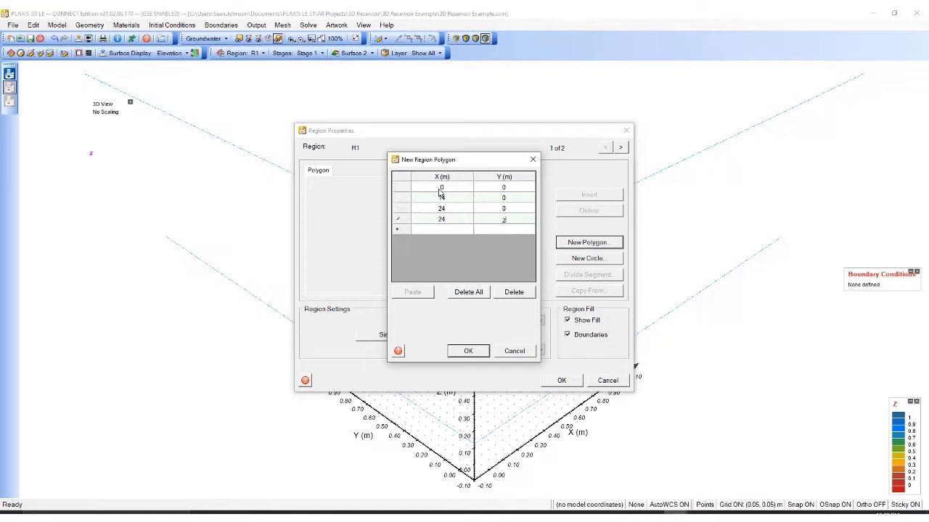
pyautogui.press('Tab')
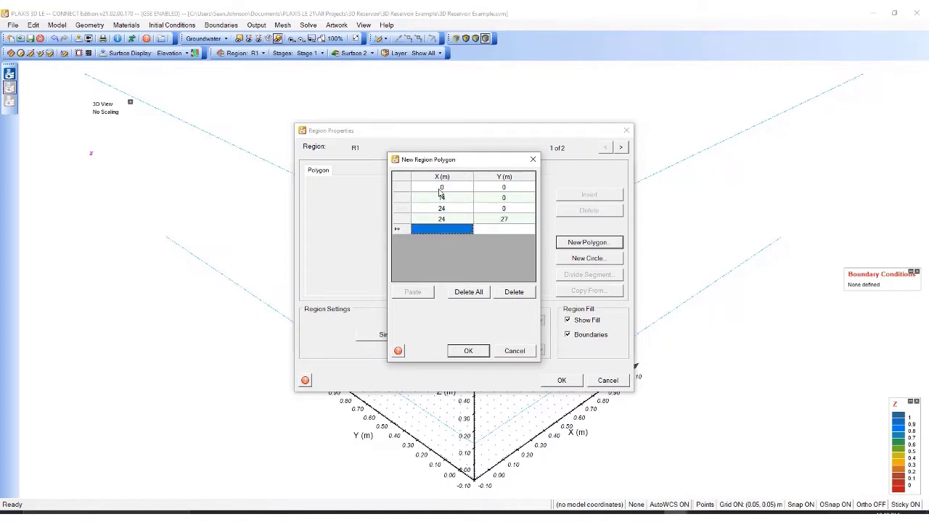
# Add the points (14, 27) and (0, 27) to the R1 polygon
pyautogui.write('14')
pyautogui.press('Tab')
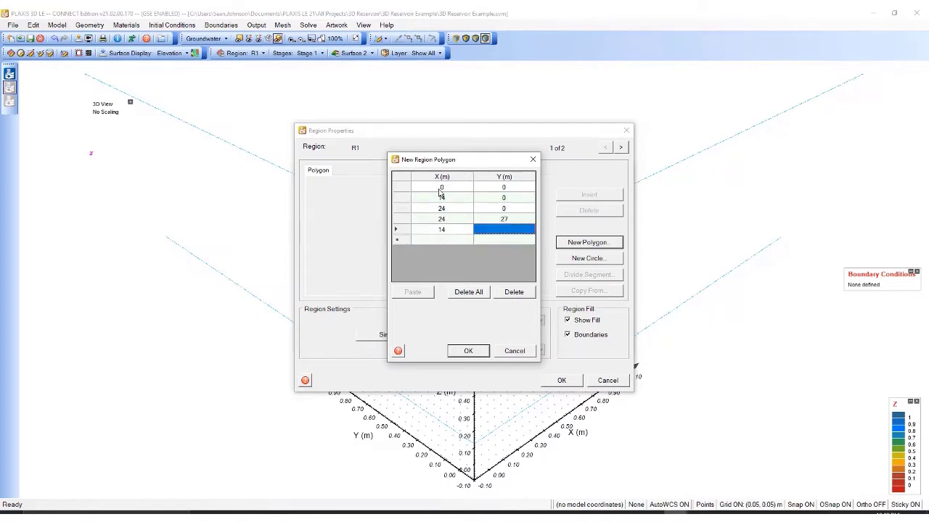
pyautogui.write('27')
pyautogui.press('Tab')
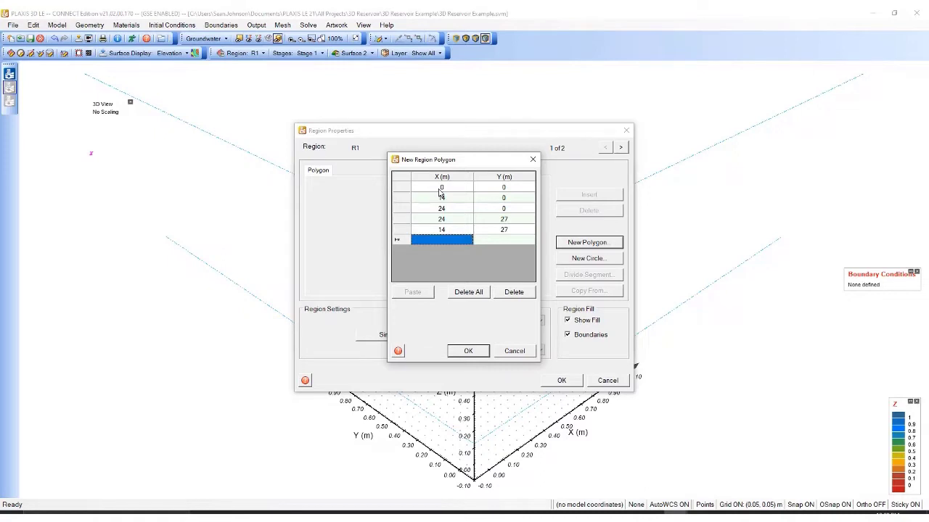
pyautogui.write('0')
pyautogui.press('Tab')
pyautogui.write('27')
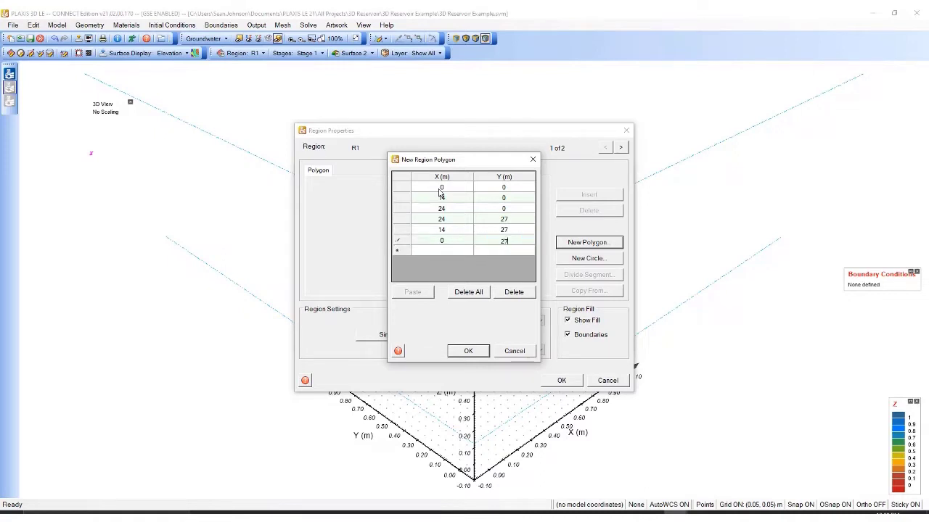
pyautogui.press('Tab')
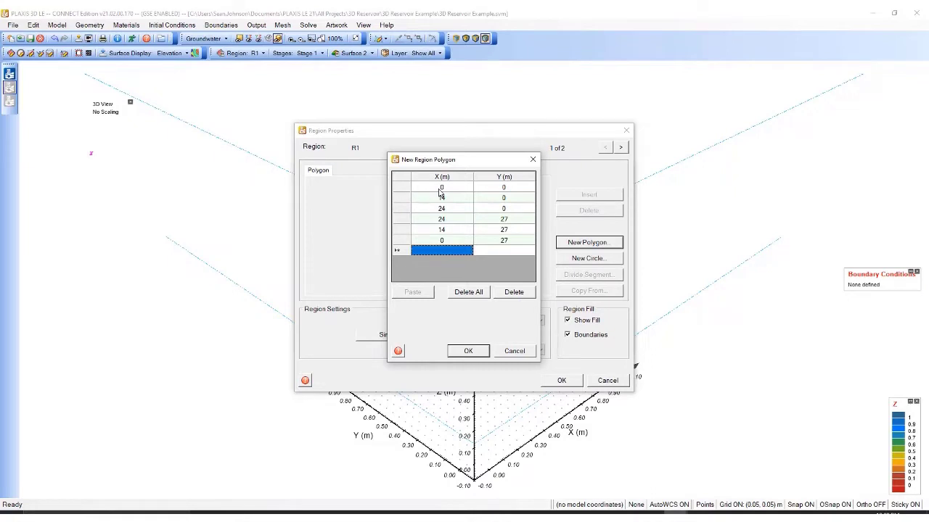
# Complete the R1 polygon with the points (0, 17) and (0, 10) and accept the region properties
pyautogui.write('017')
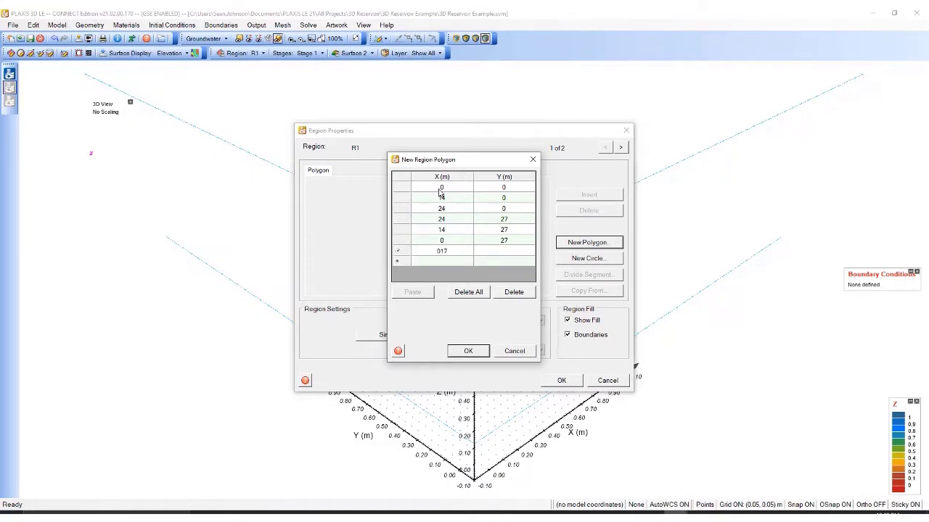
pyautogui.press('BackSpace')
pyautogui.press('BackSpace')
pyautogui.press('Tab')
pyautogui.write('17')
pyautogui.press('Tab')
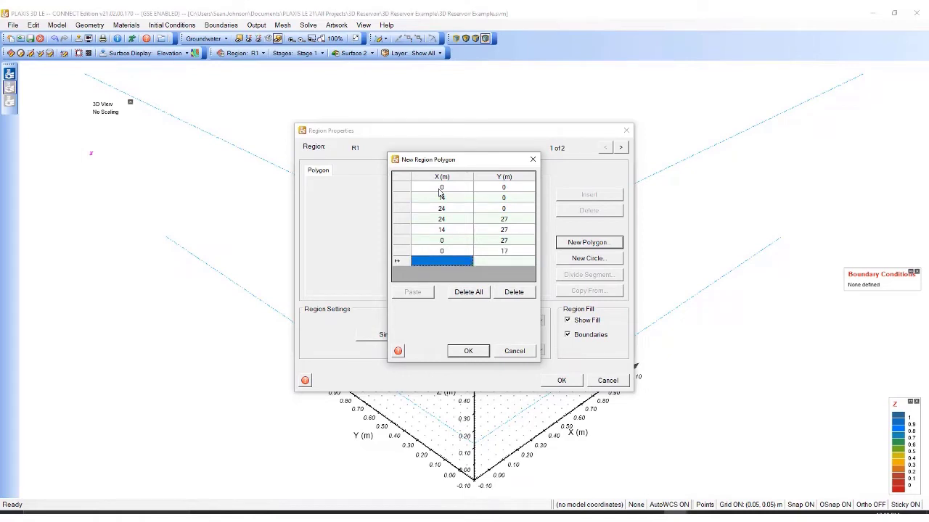
pyautogui.write('0')
pyautogui.press('Tab')
pyautogui.write('10')
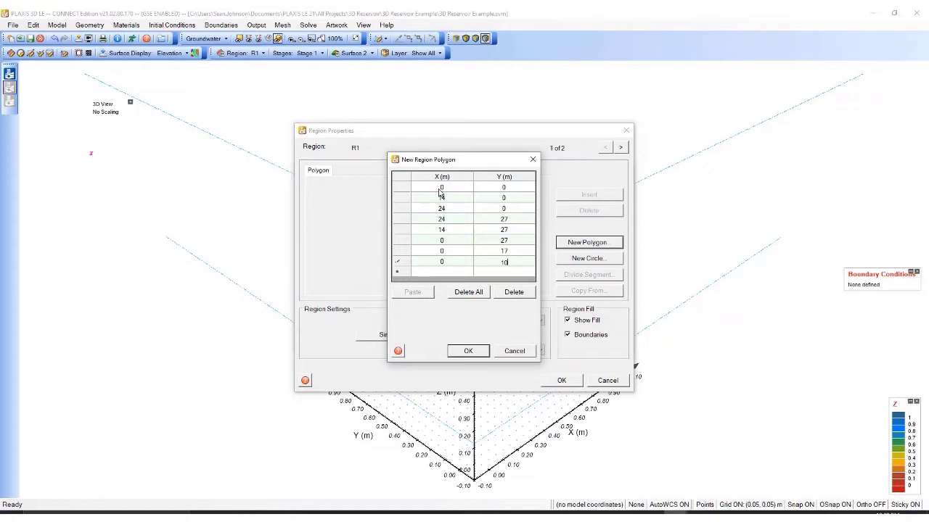
pyautogui.click(468, 350)
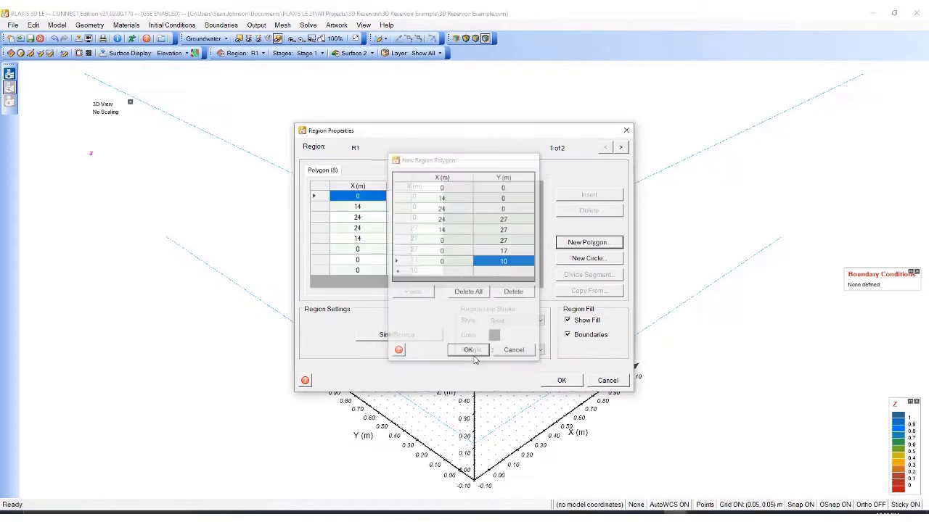
pyautogui.click(561, 381)
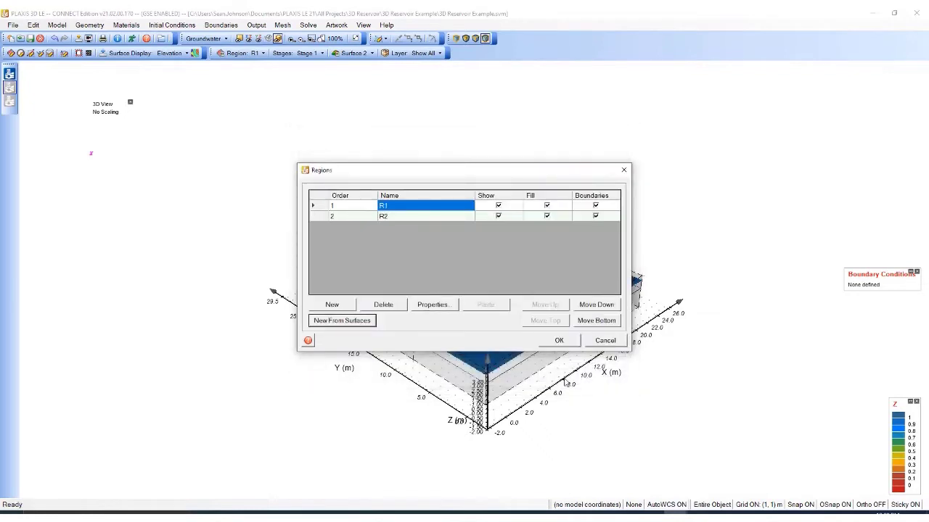
# Rename region R1 as "Slope"
pyautogui.click(425, 208)
pyautogui.click(425, 208)
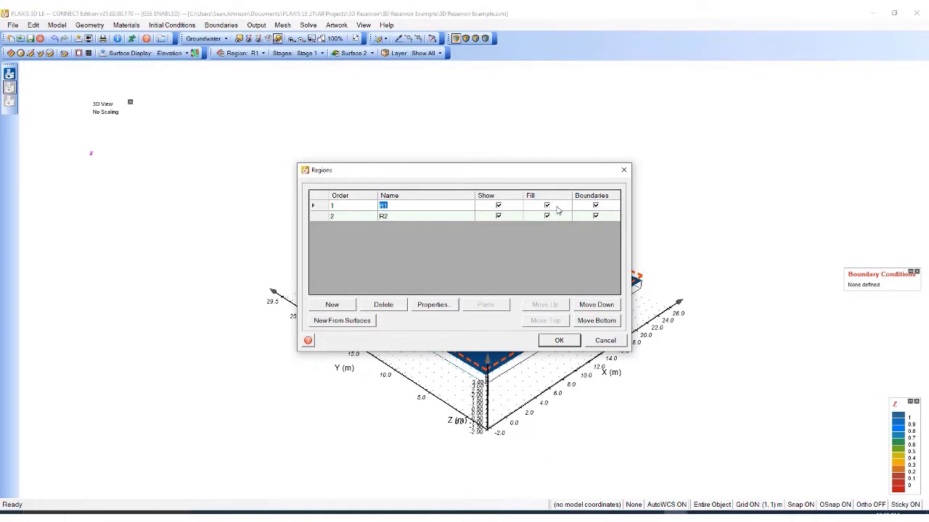
pyautogui.write('Slope')
# Start a new polygon for region R2 with the point (0, 10)
pyautogui.click(447, 219)
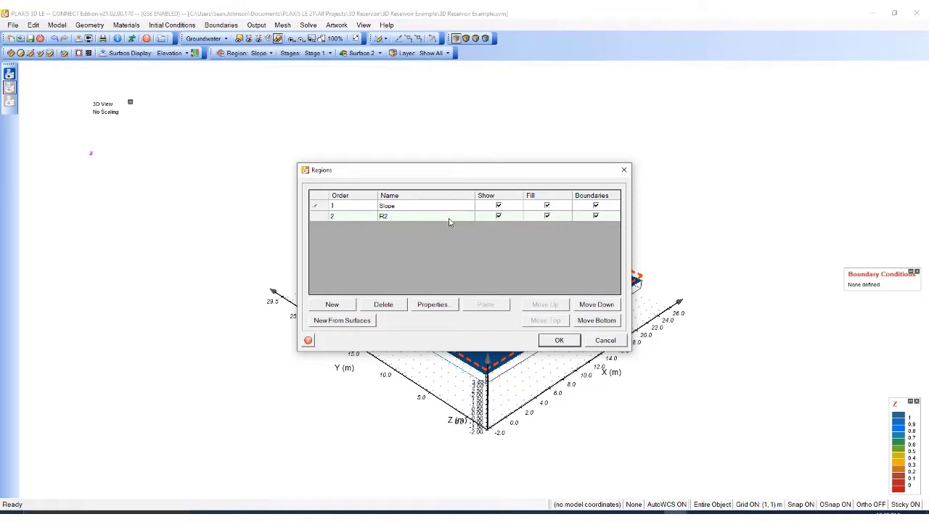
pyautogui.click(434, 305)
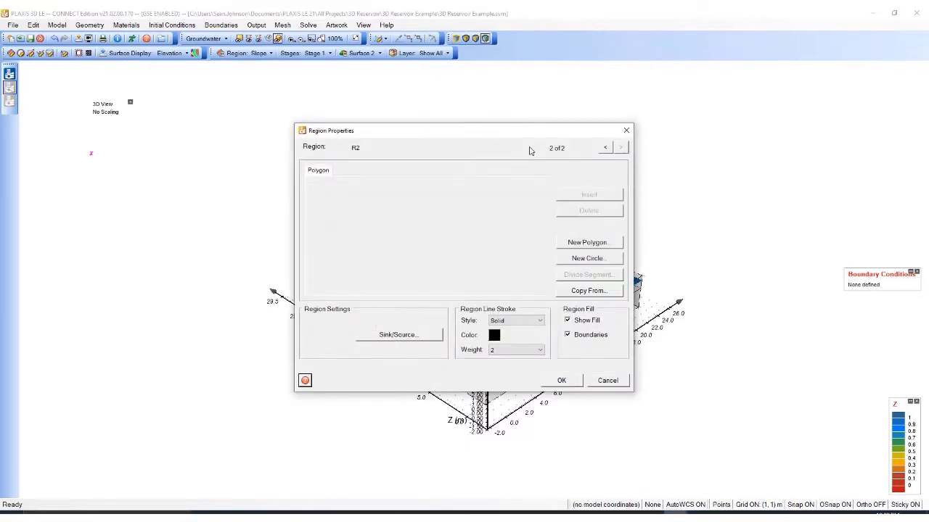
pyautogui.click(589, 246)
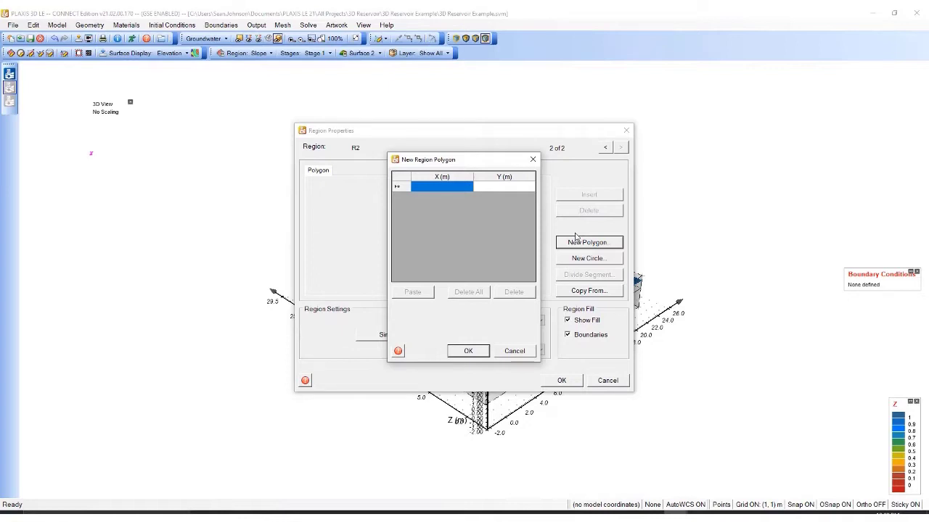
pyautogui.write('0')
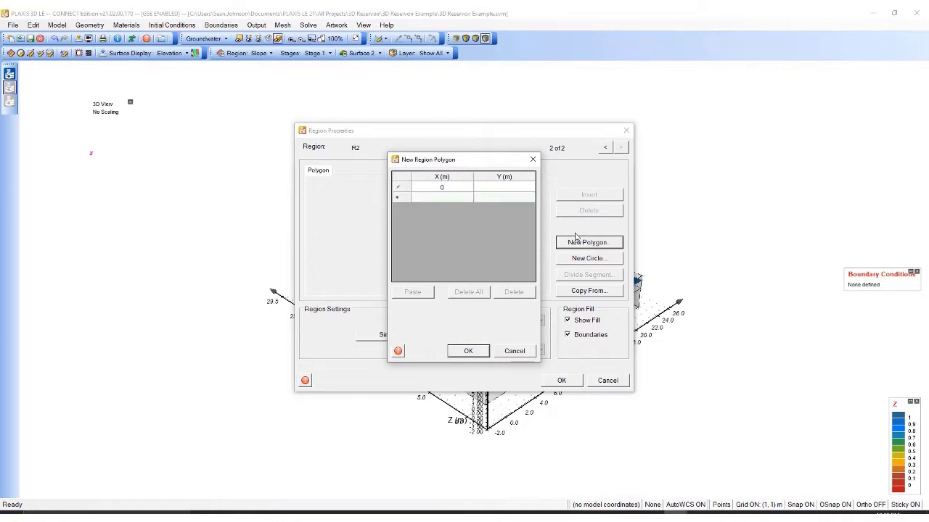
pyautogui.press('Tab')
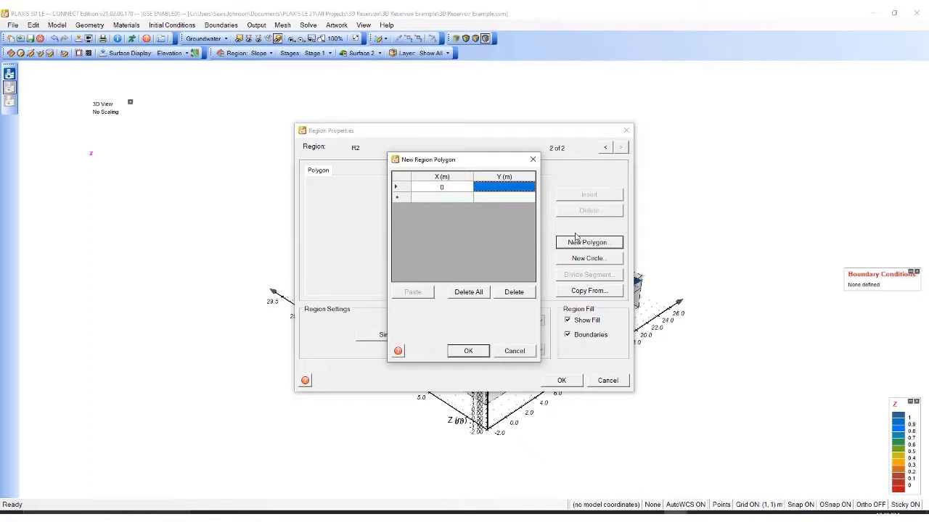
pyautogui.write('10')
pyautogui.press('Tab')
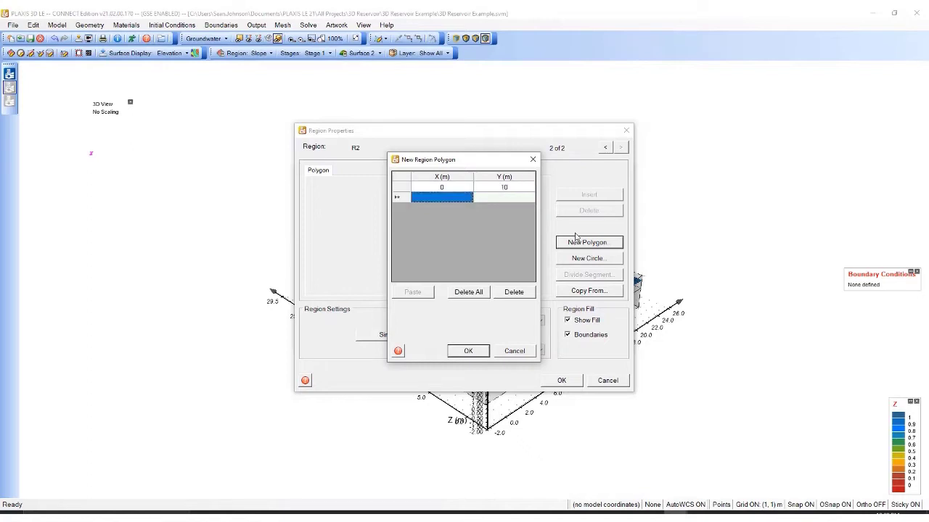
# Add the points (3, 10) and (3, 17) to the R2 polygon
pyautogui.write('3')
pyautogui.press('Tab')
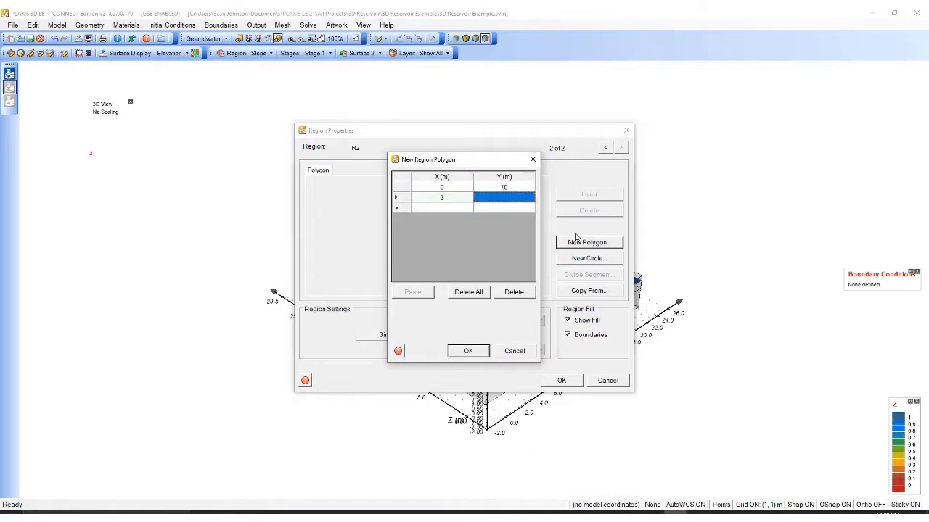
pyautogui.write('10')
pyautogui.press('Tab')
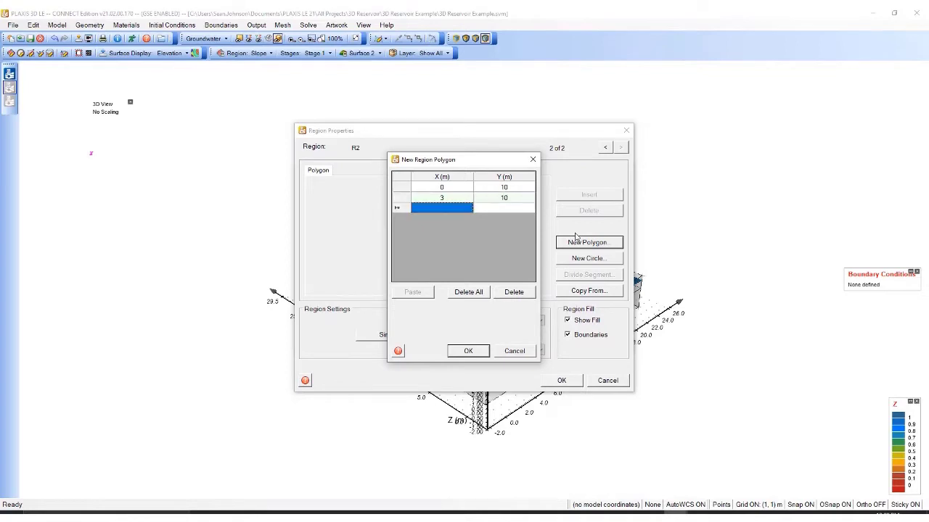
pyautogui.write('3')
pyautogui.press('Tab')
pyautogui.write('17')
pyautogui.press('Tab')
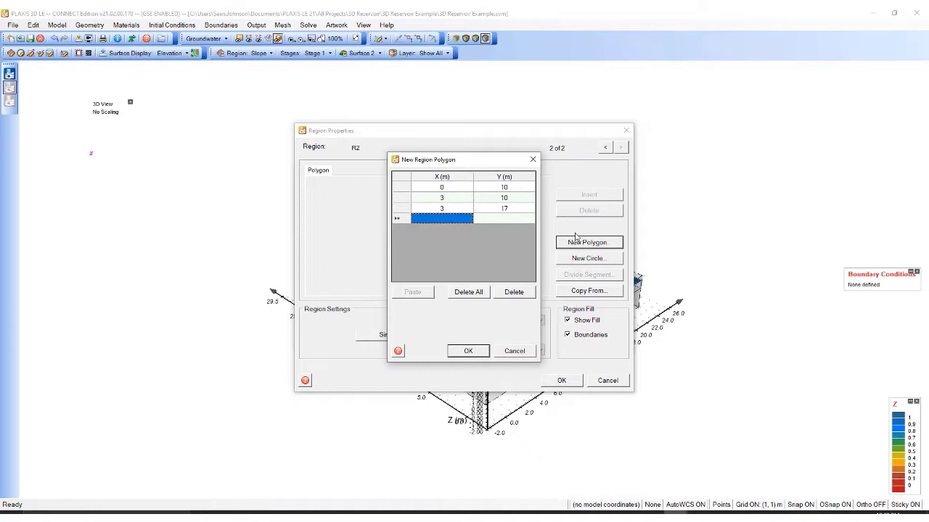
# Complete the R2 polygon with the point (0, 17) and accept the region properties
pyautogui.write('0')
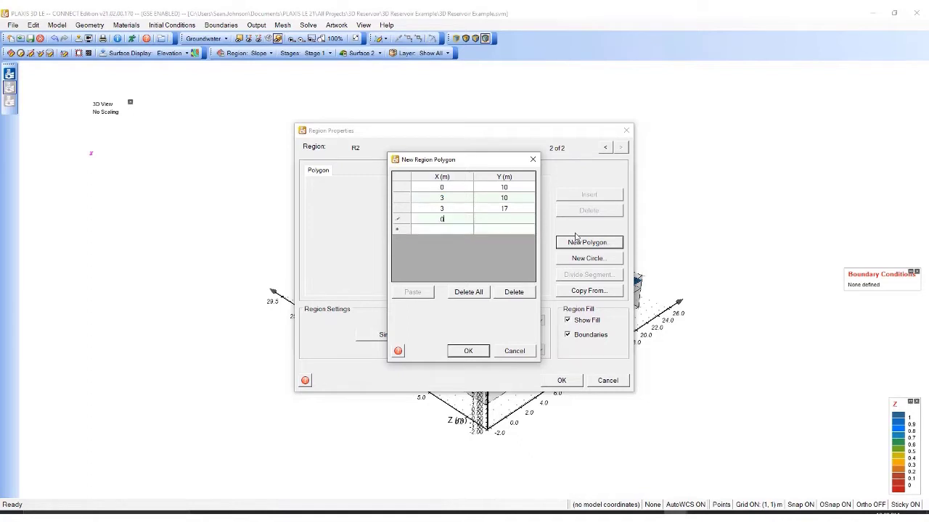
pyautogui.press('Tab')
pyautogui.write('17')
pyautogui.click(468, 351)
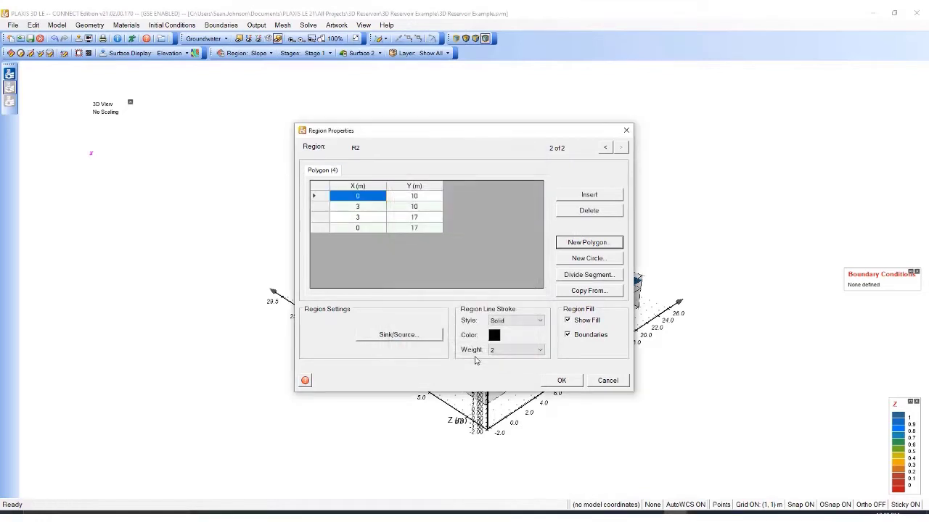
pyautogui.click(572, 383)
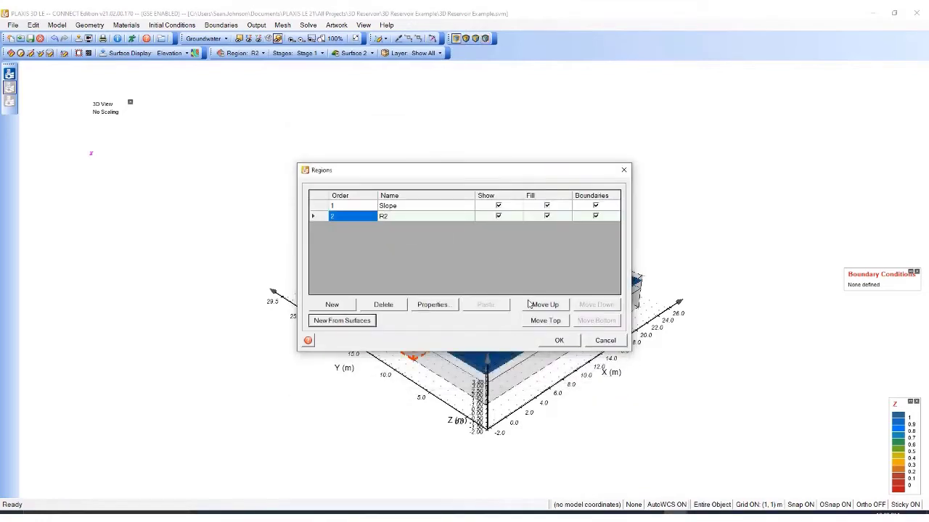
# Rename region R2 as "Reservoir" and accept the region list
pyautogui.click(430, 220)
pyautogui.click(430, 220)
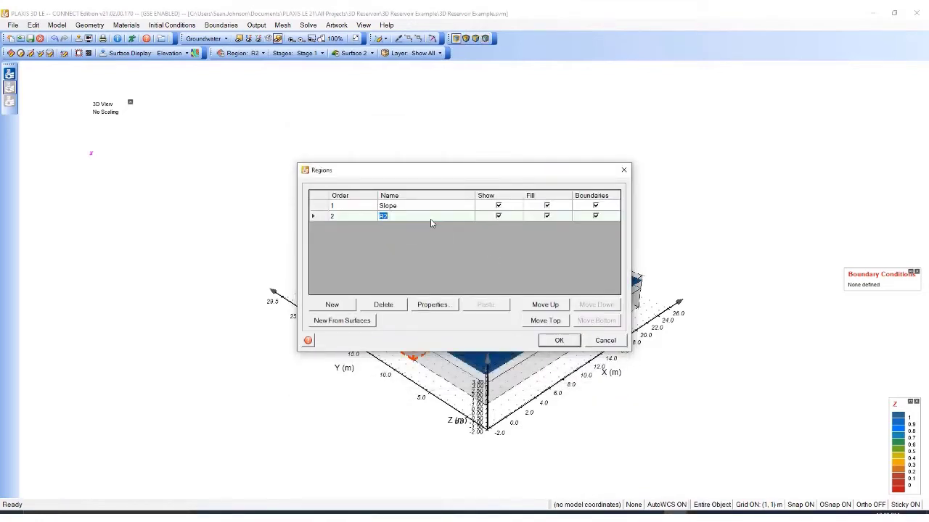
pyautogui.write('Reservoir')
pyautogui.click(564, 342)
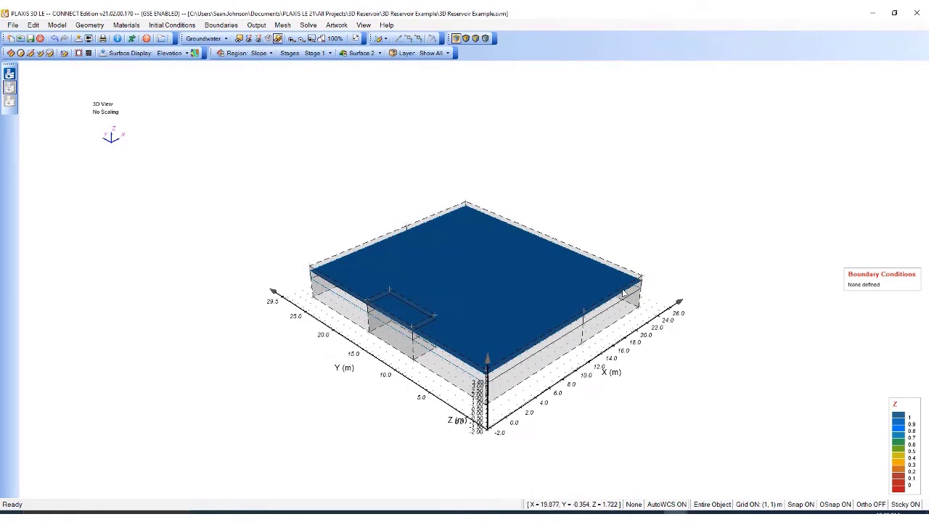
# Check the elevation definition of Surface 2 in the model's surface list
pyautogui.click(613, 271)
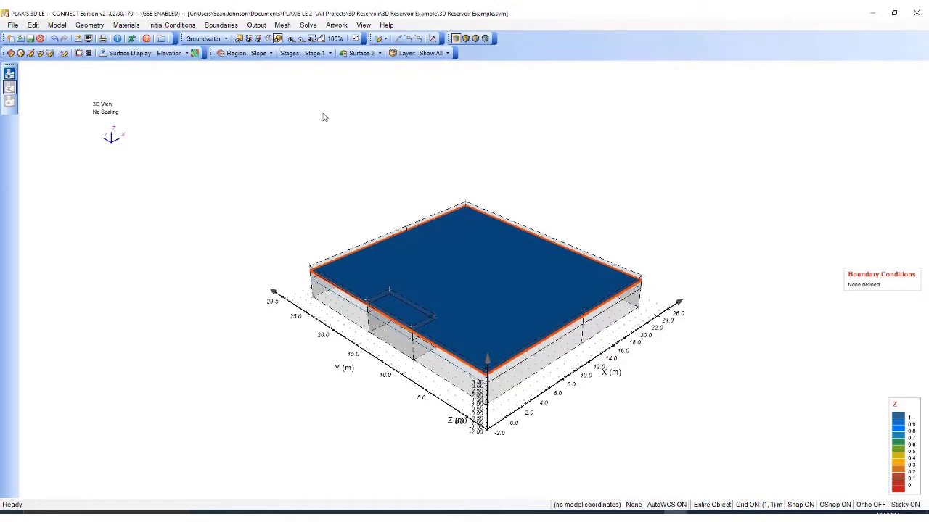
pyautogui.click(129, 25)
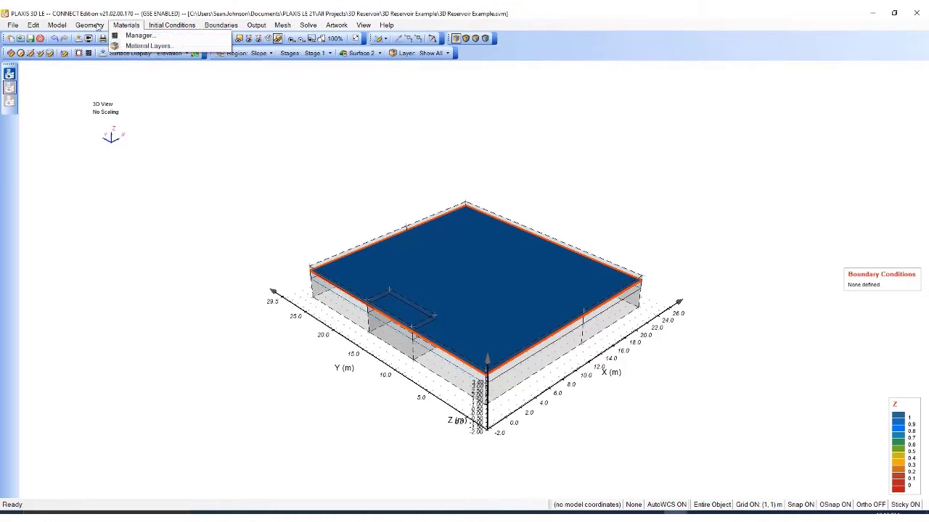
pyautogui.moveTo(90, 25)
pyautogui.click(101, 83)
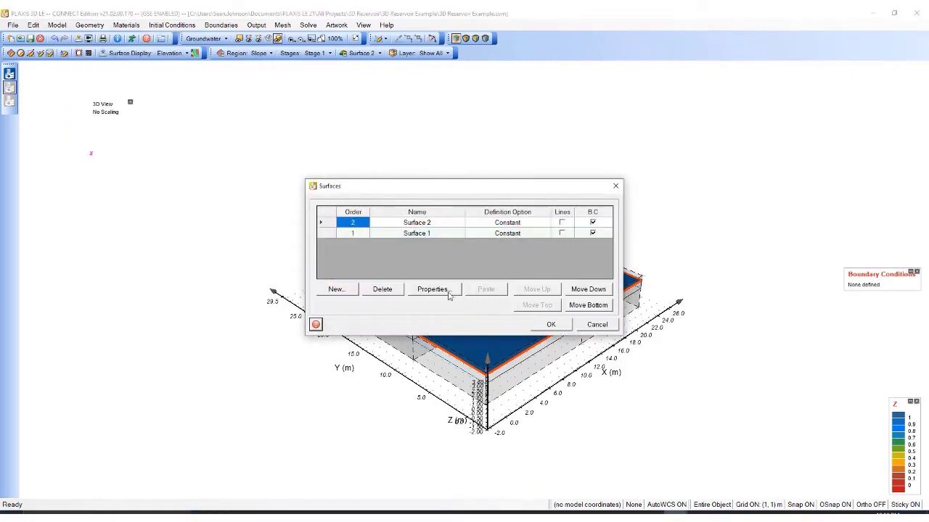
pyautogui.click(434, 290)
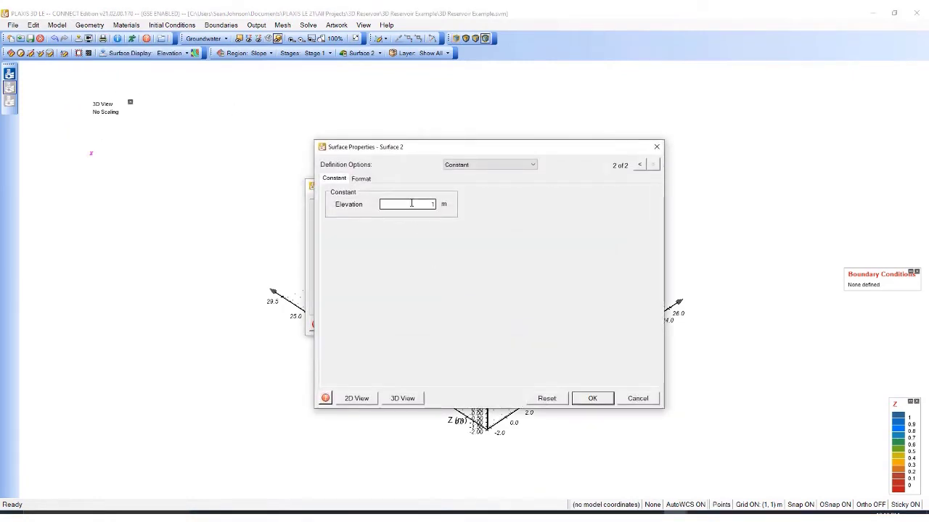
pyautogui.click(637, 398)
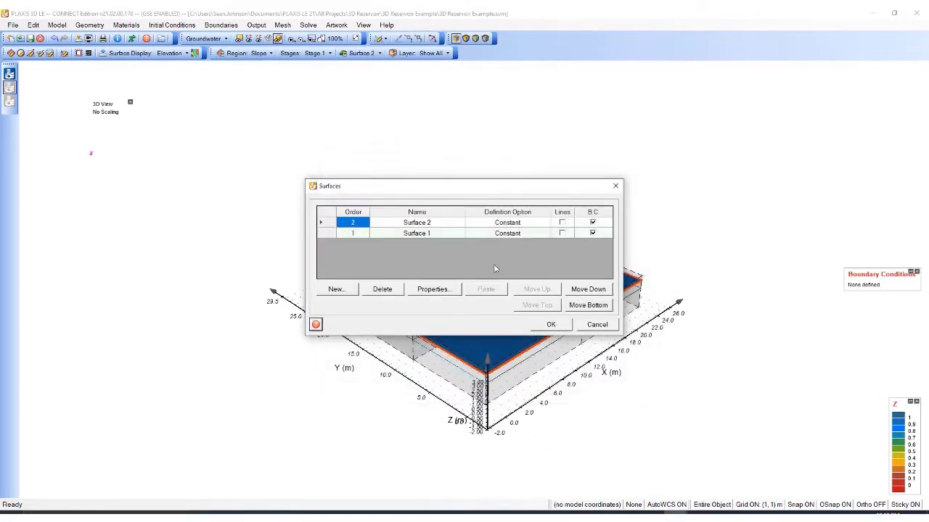
# Accept Surface 1 as a Constant surface at elevation 0 m
pyautogui.click(435, 233)
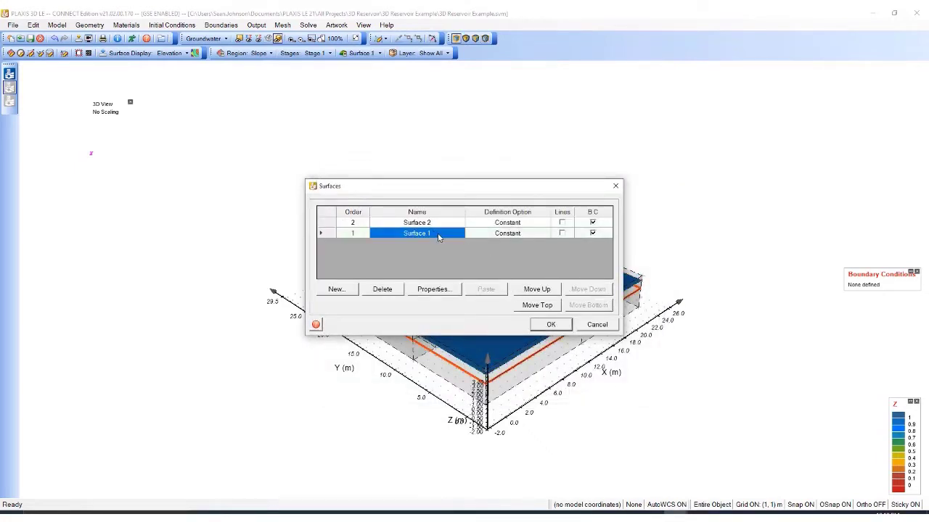
pyautogui.click(438, 234)
pyautogui.click(430, 290)
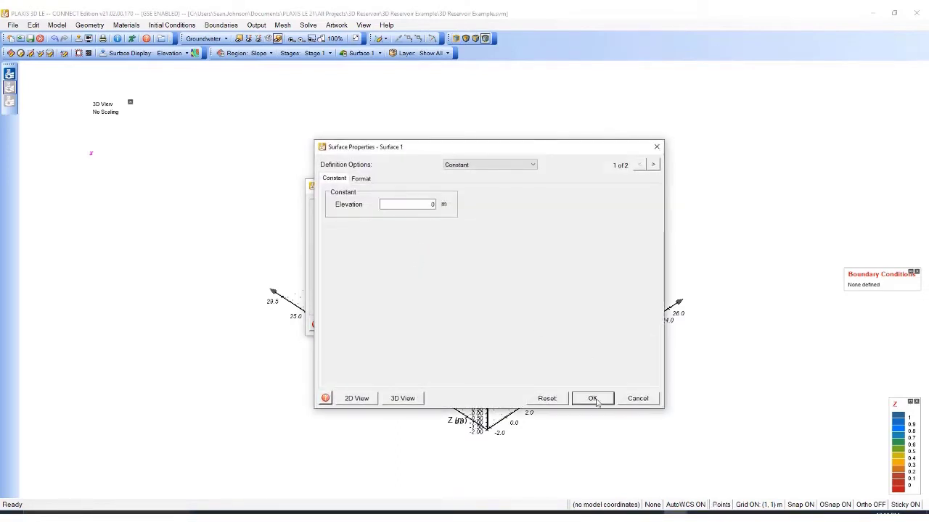
pyautogui.click(593, 399)
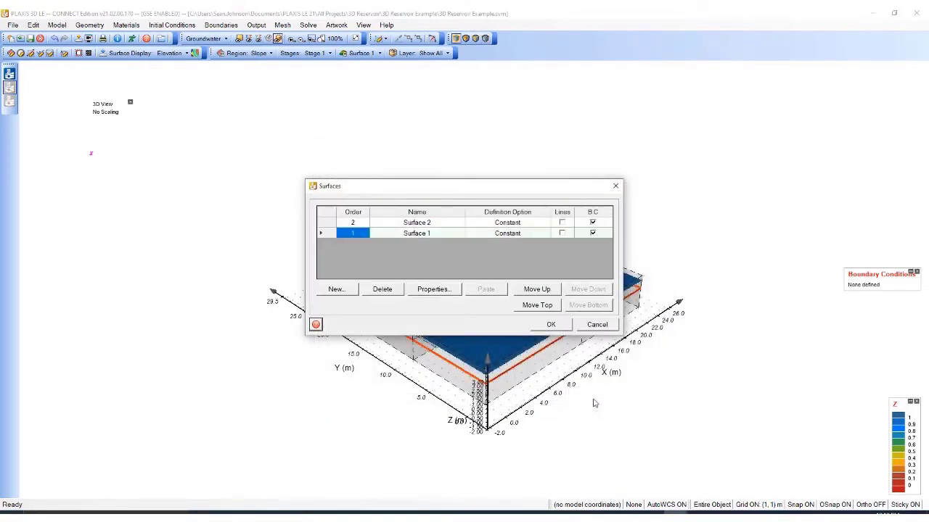
# Set the definition option of Surface 2 to Grid
pyautogui.click(430, 224)
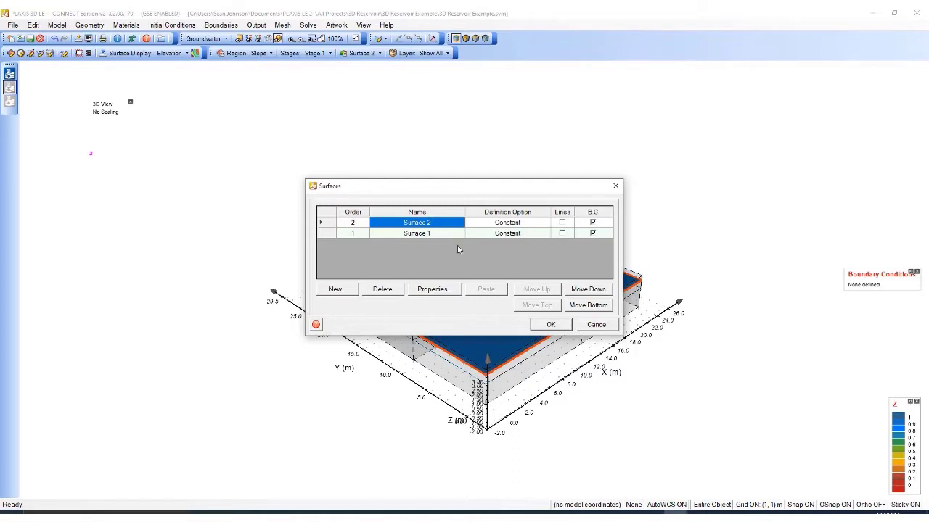
pyautogui.click(444, 290)
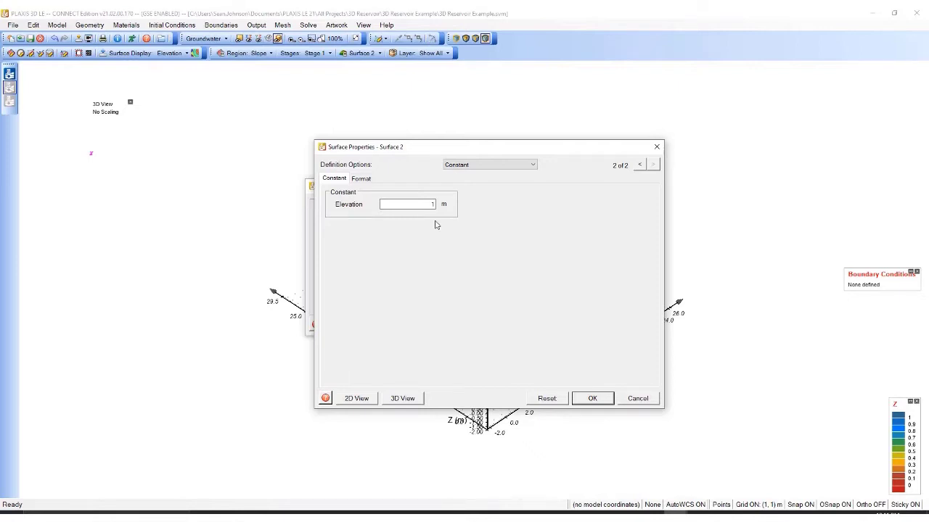
pyautogui.click(485, 165)
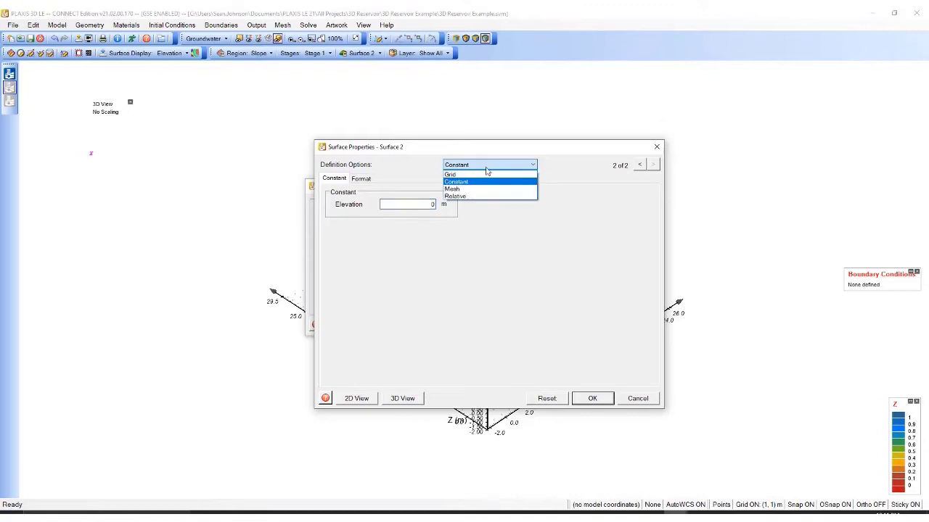
pyautogui.click(488, 175)
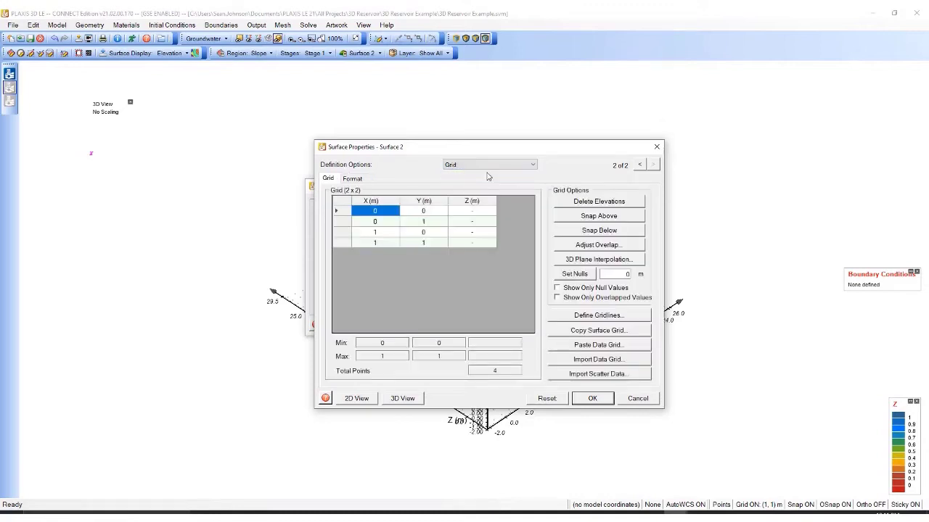
# Paste the copied 6 x 6 data grid of X, Y, Z points into Surface 2 and accept the surface definitions
pyautogui.click(622, 345)
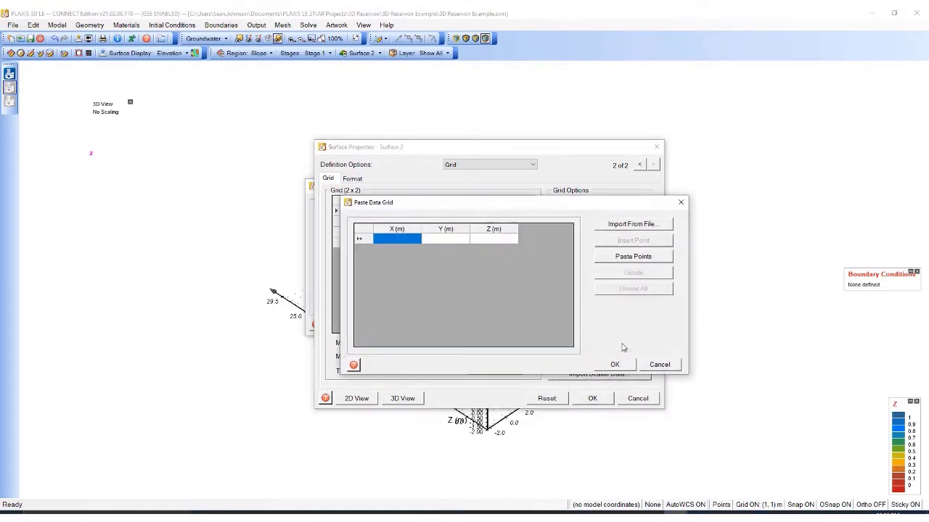
pyautogui.click(629, 256)
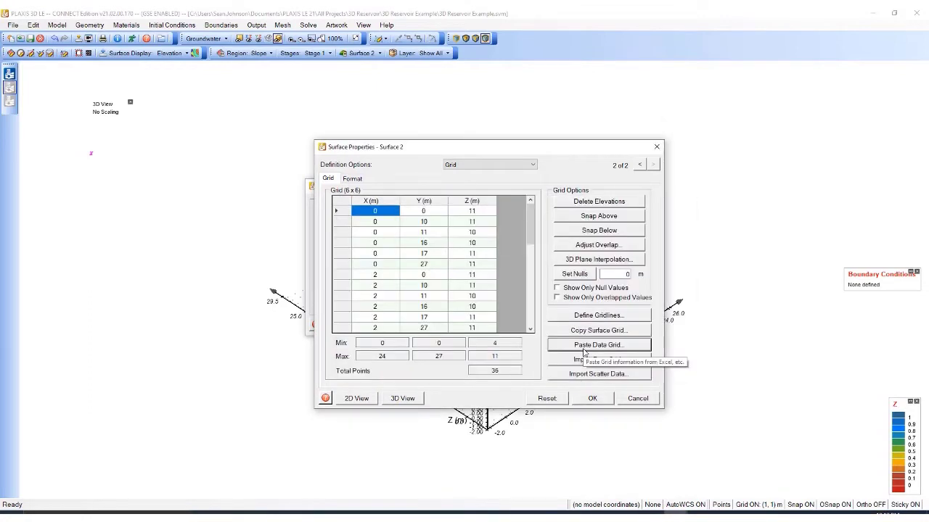
pyautogui.click(593, 399)
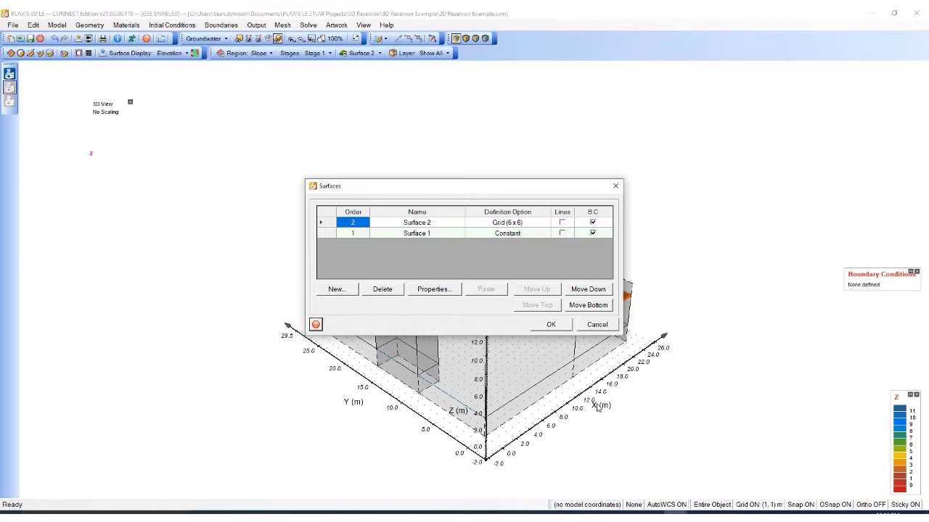
pyautogui.click(565, 328)
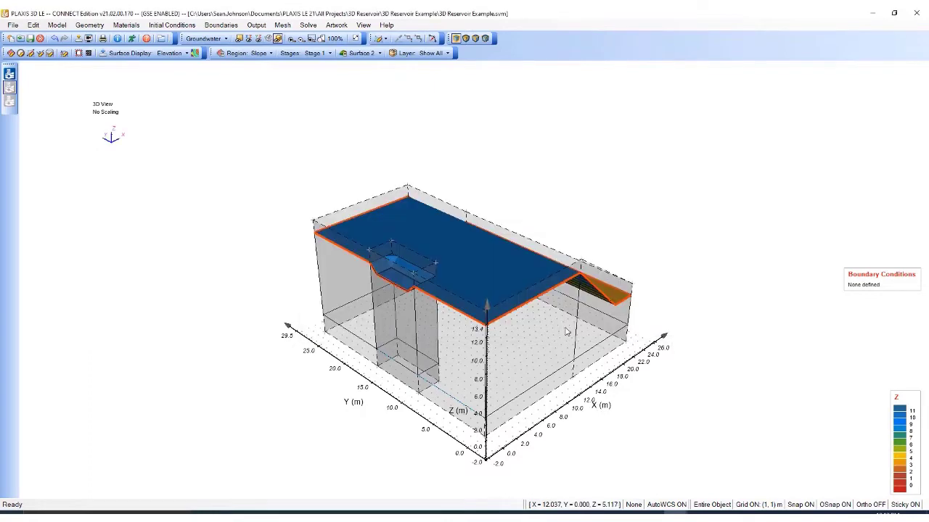
# Create a new material named "Tutorial Soil" with the Saturated category and the palette fill color
pyautogui.moveTo(674, 276); pyautogui.dragTo(449, 236)
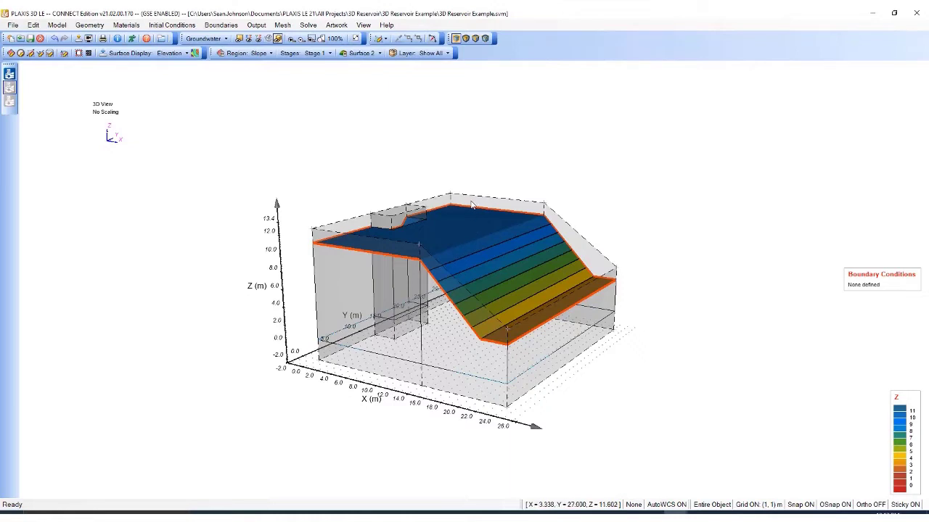
pyautogui.click(127, 24)
pyautogui.click(138, 36)
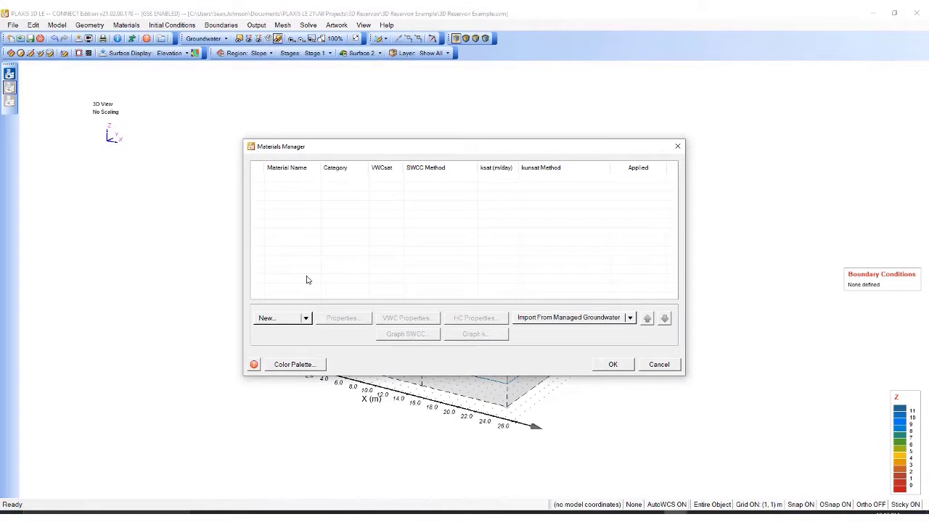
pyautogui.click(280, 324)
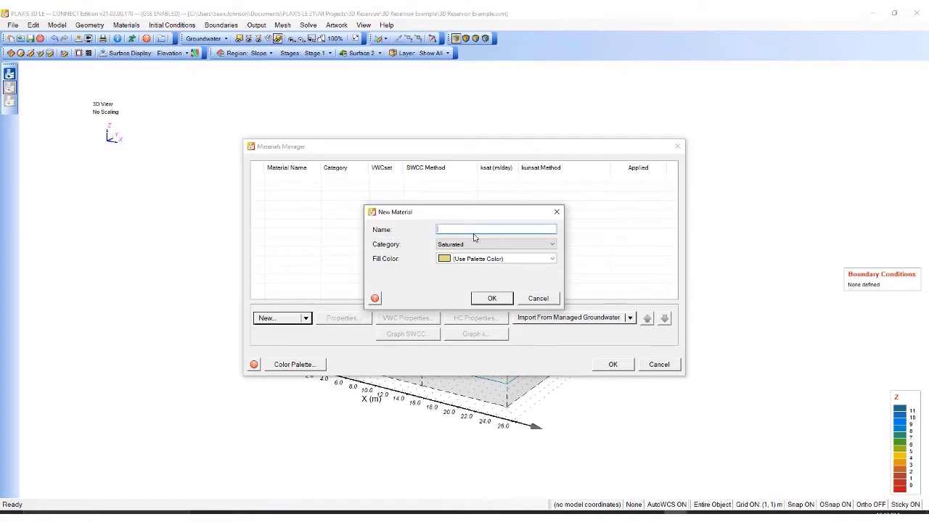
pyautogui.write('Tutorial Soil')
pyautogui.click(492, 299)
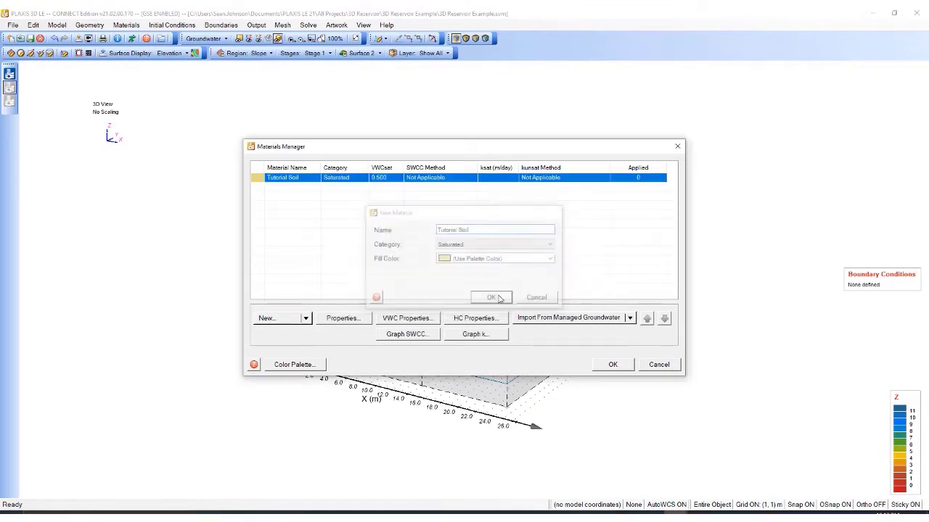
# Set the saturated volumetric water content of Tutorial Soil to 0.35
pyautogui.click(407, 318)
pyautogui.click(556, 261)
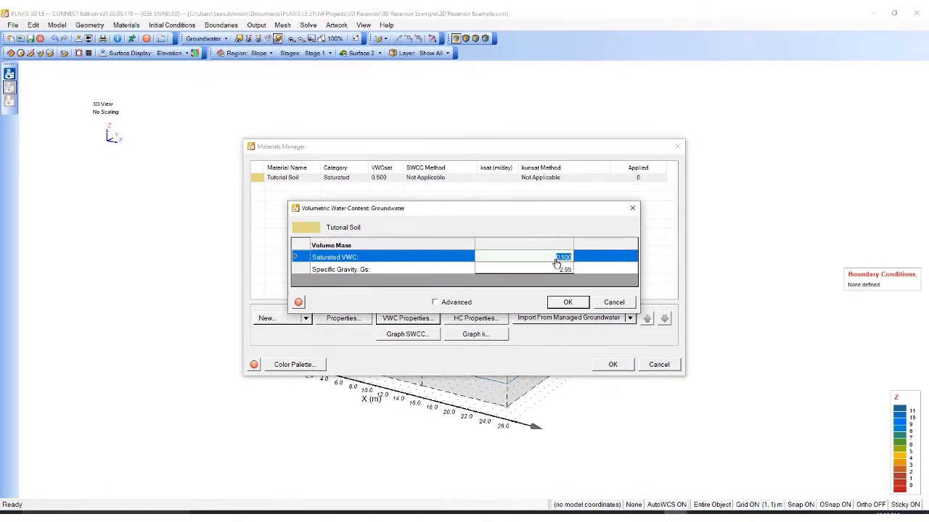
pyautogui.write('0.35')
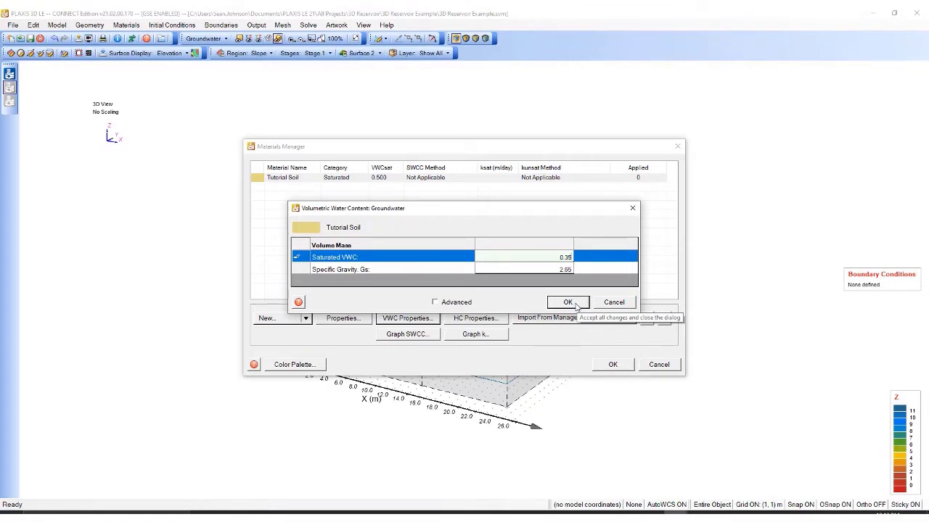
pyautogui.click(577, 306)
# Set the constant saturated hydraulic conductivity (ksat) of Tutorial Soil to 2.17e-3 m/day and accept the materials
pyautogui.click(479, 318)
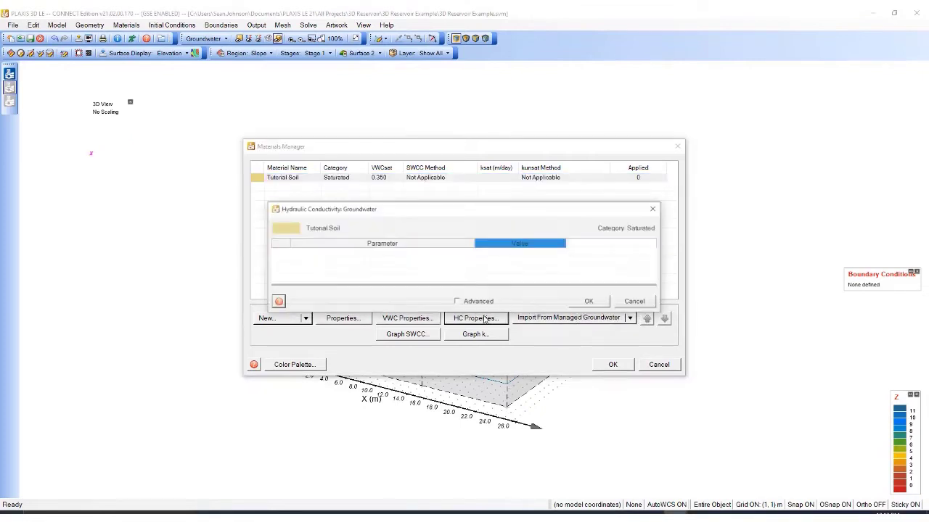
pyautogui.click(541, 280)
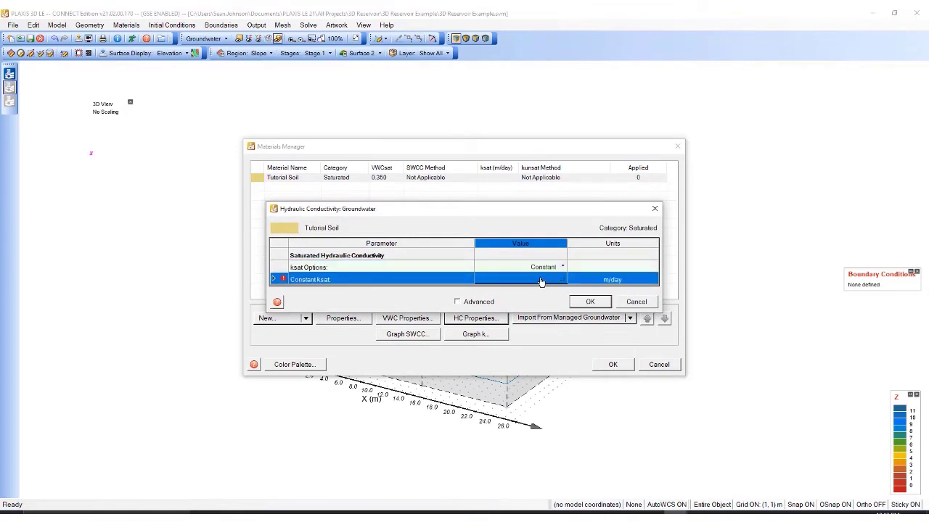
pyautogui.click(541, 280)
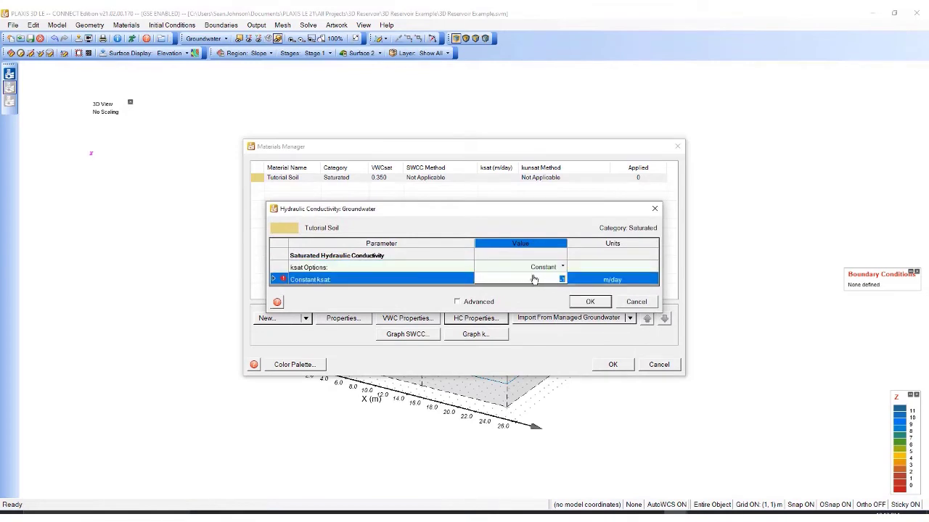
pyautogui.write('2.17e-3')
pyautogui.click(589, 301)
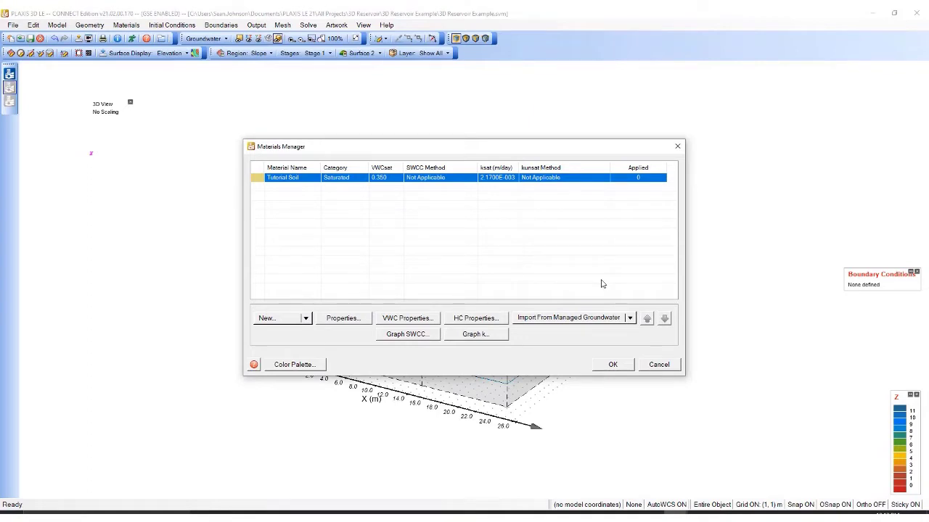
pyautogui.click(613, 365)
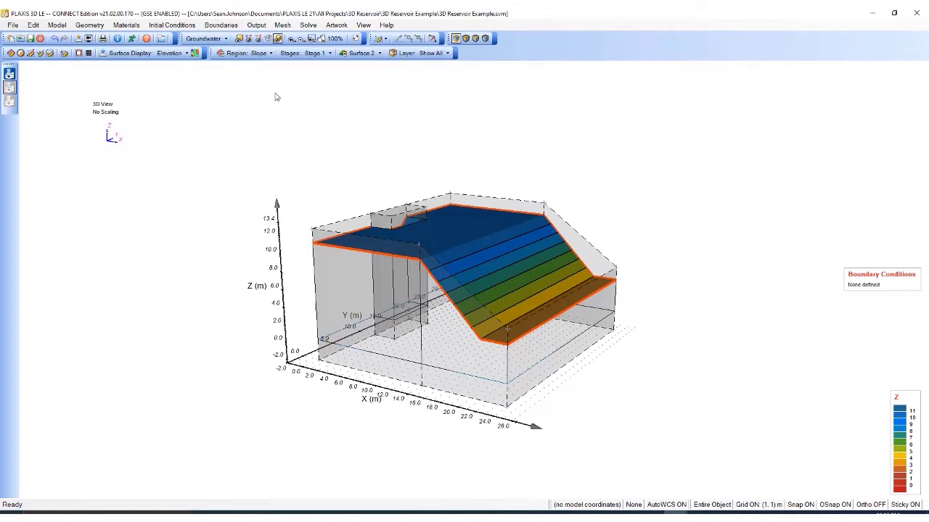
# Assign the Tutorial Soil material to layer 1 of both the Slope and Reservoir regions in the Stage 1 region settings
pyautogui.click(582, 139)
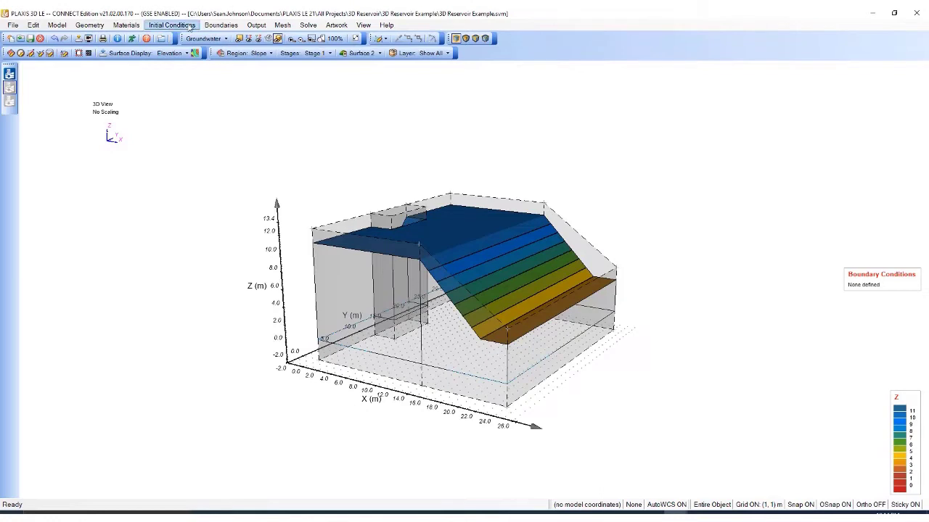
pyautogui.click(96, 27)
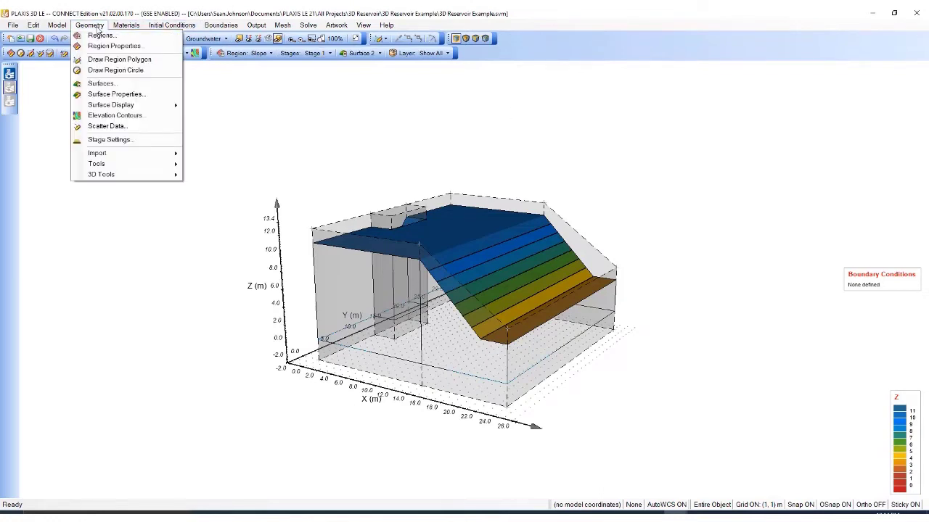
pyautogui.click(109, 140)
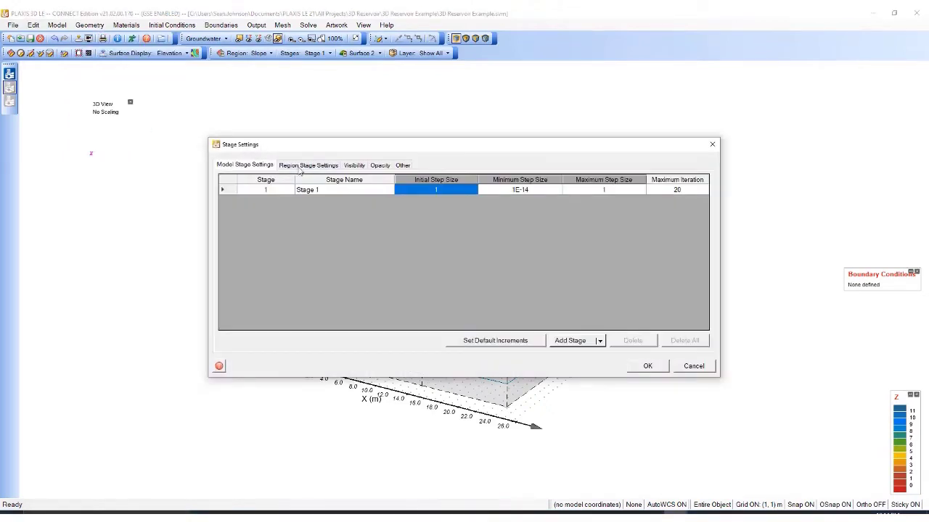
pyautogui.click(308, 166)
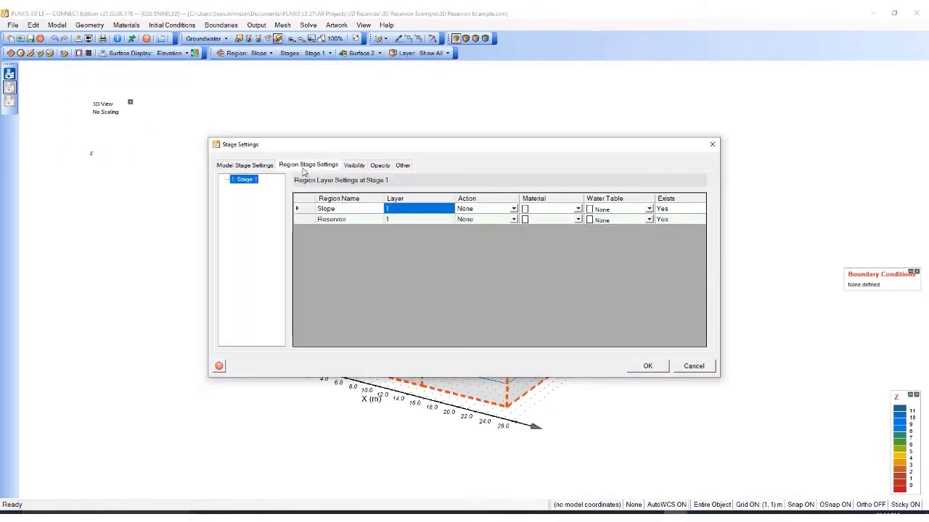
pyautogui.click(578, 209)
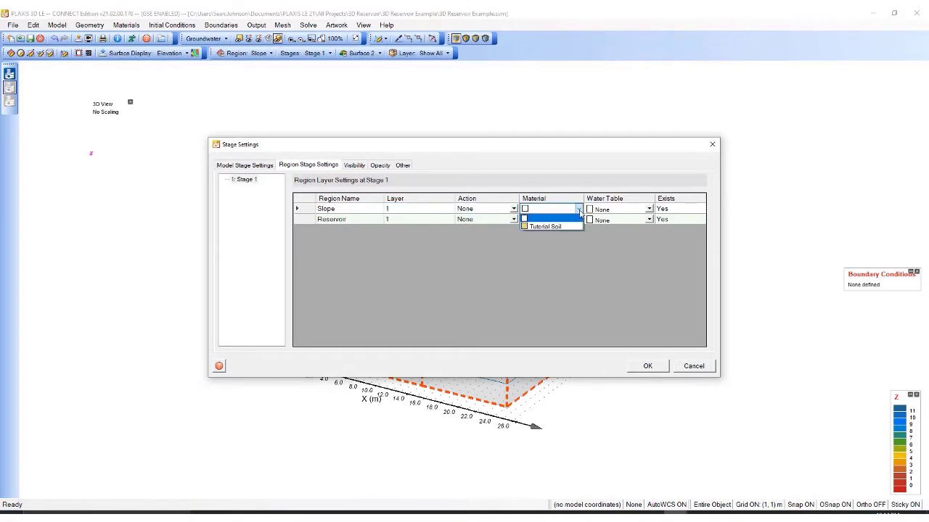
pyautogui.click(577, 226)
pyautogui.click(574, 220)
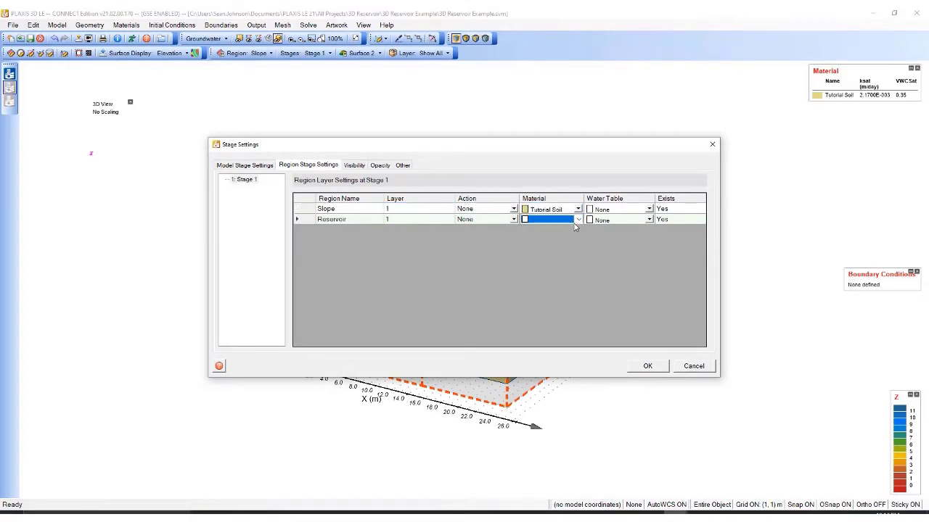
pyautogui.click(577, 220)
pyautogui.click(571, 237)
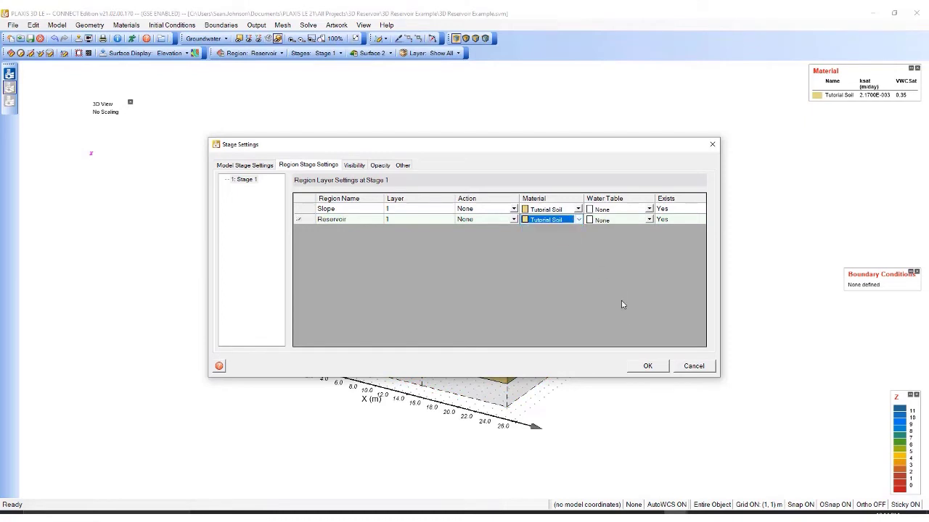
pyautogui.click(646, 367)
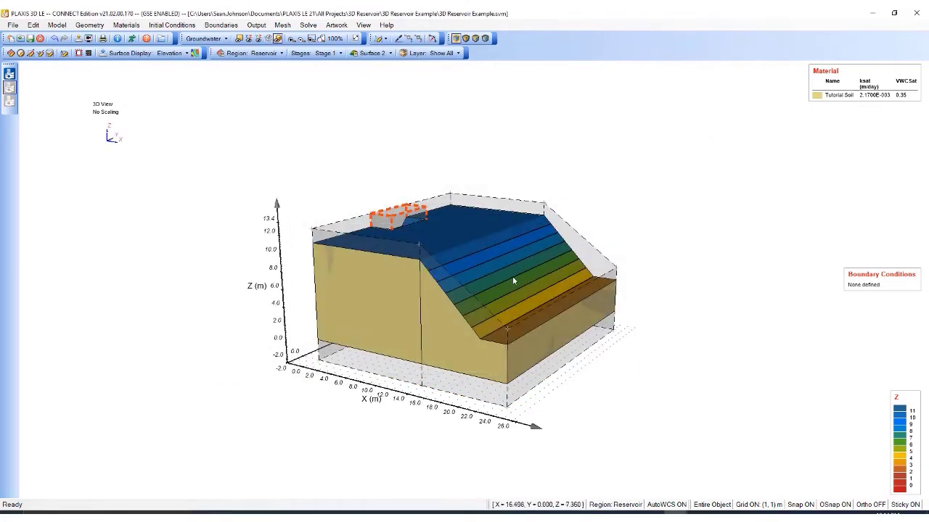
# Create a boundary condition named "Zero Flux" with the Zero Flux type and open the sidewall selection for it
pyautogui.moveTo(653, 365); pyautogui.dragTo(500, 362)
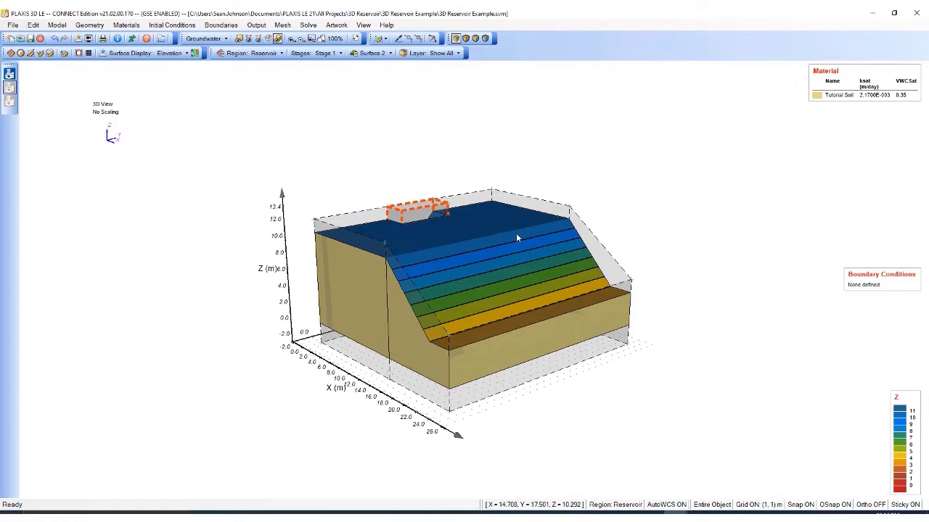
pyautogui.click(218, 26)
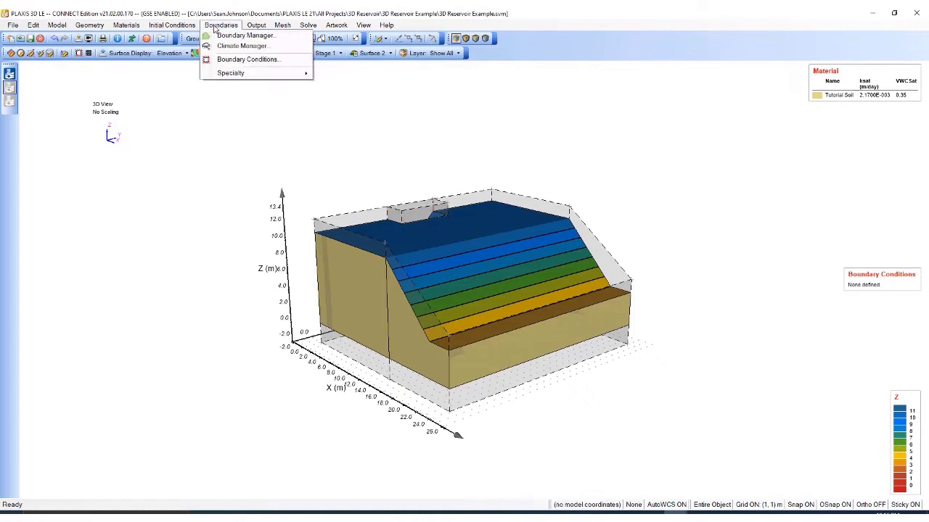
pyautogui.click(255, 64)
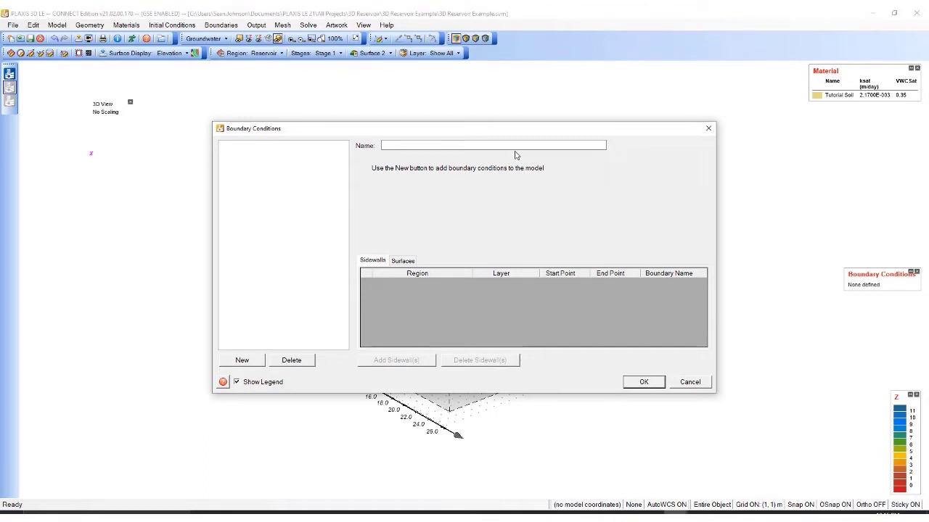
pyautogui.click(254, 362)
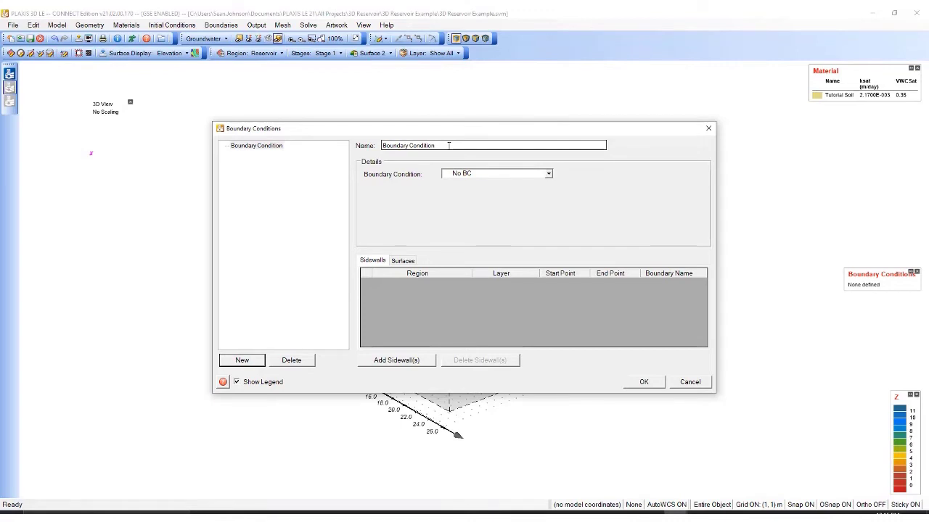
pyautogui.click(448, 145)
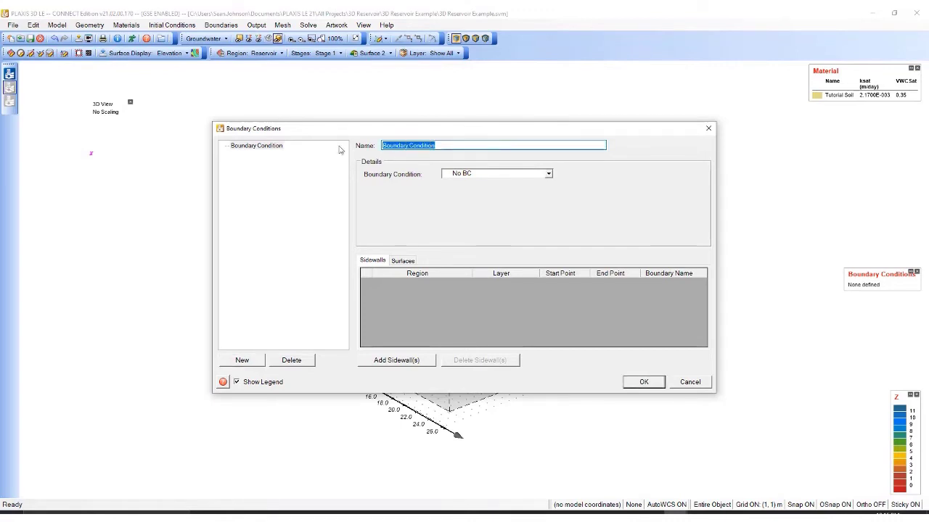
pyautogui.write('Zero F')
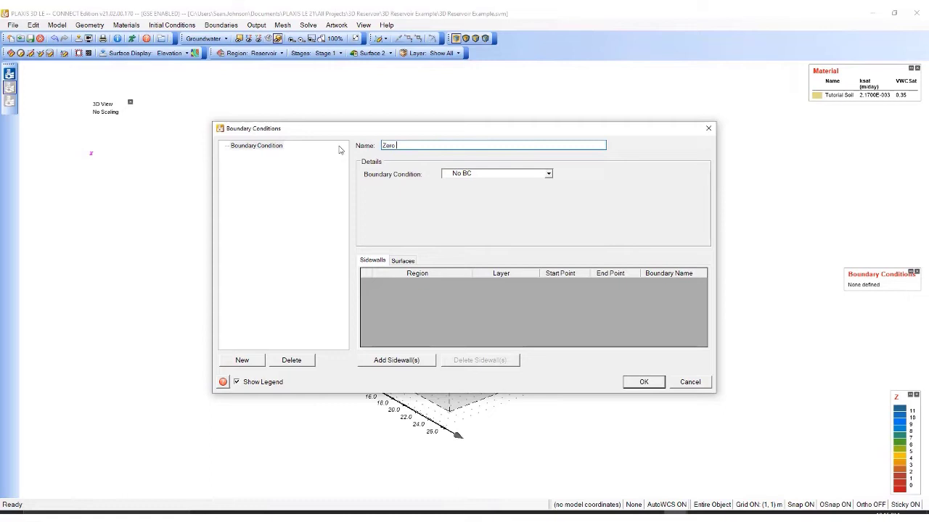
pyautogui.write('lux')
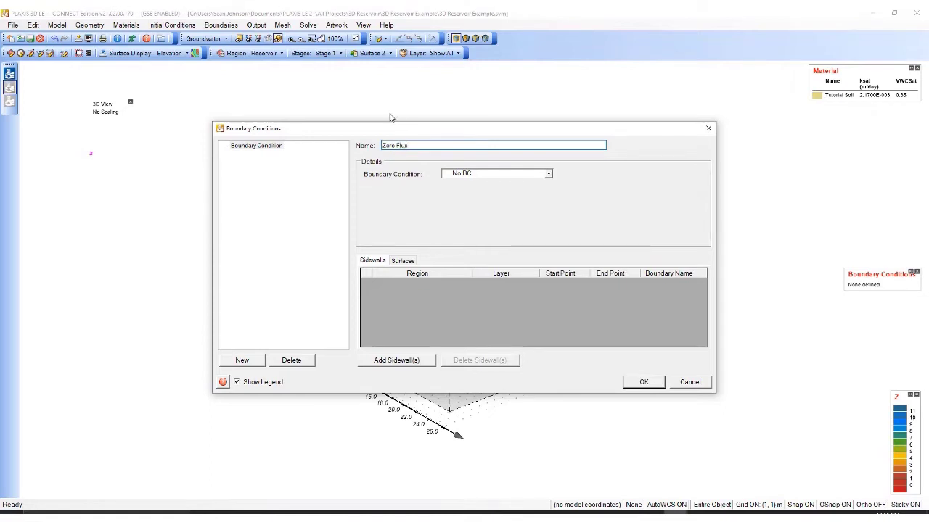
pyautogui.click(524, 175)
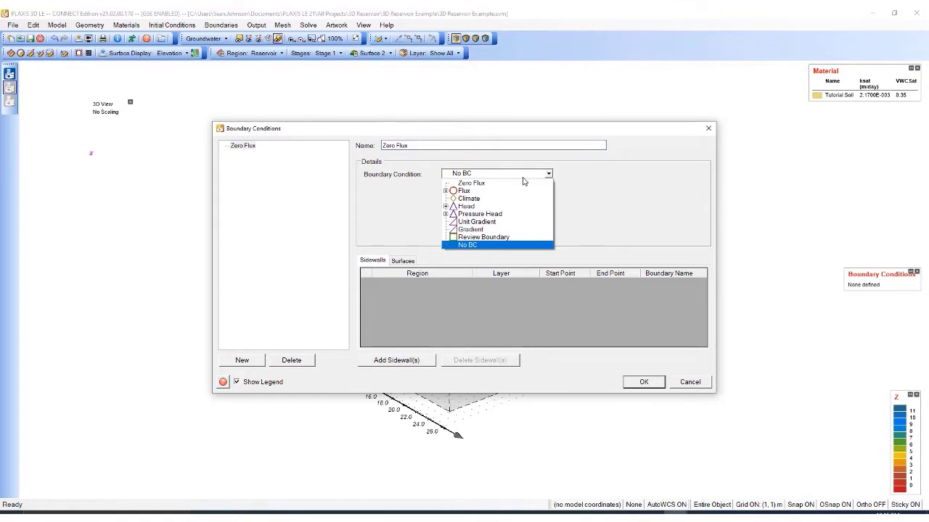
pyautogui.click(464, 184)
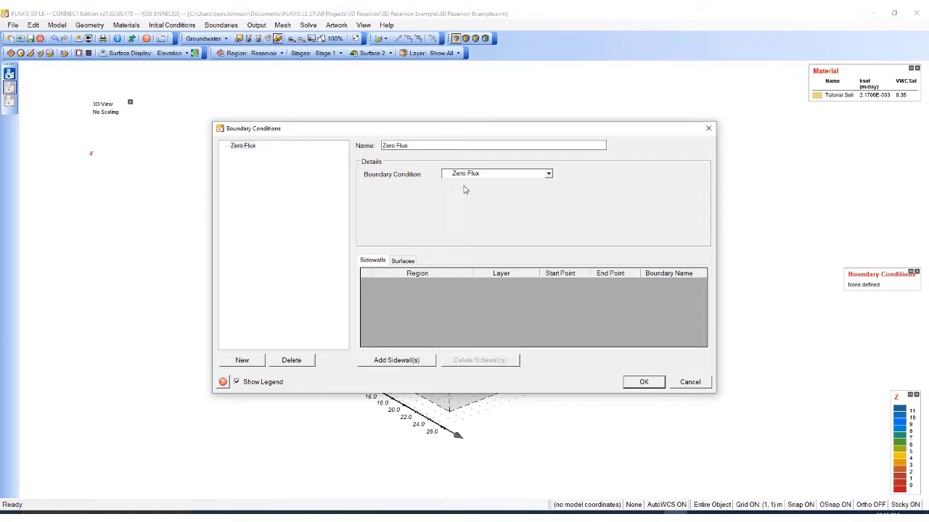
pyautogui.click(395, 360)
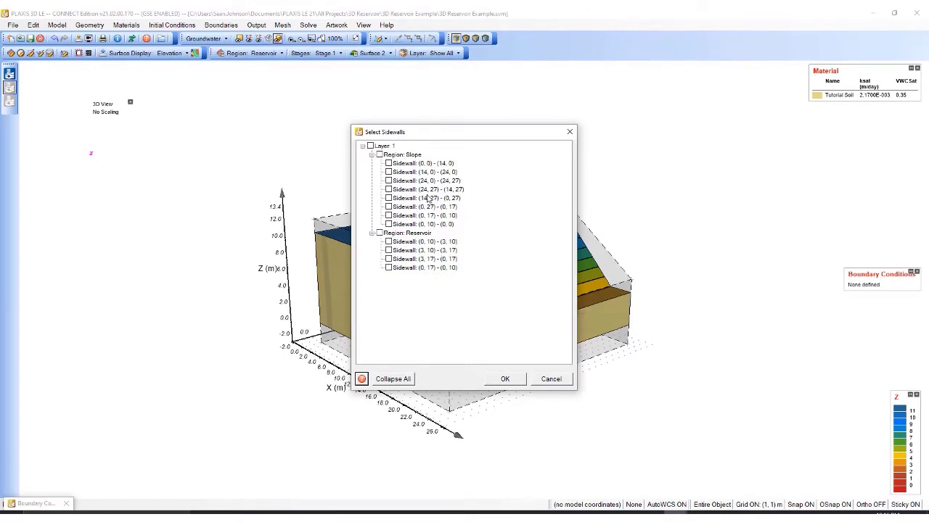
pyautogui.click(388, 163)
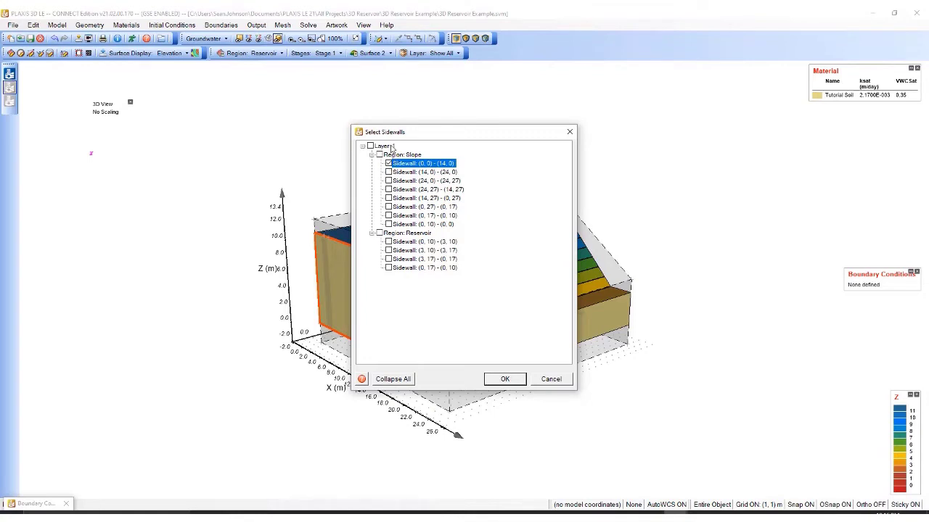
pyautogui.click(388, 172)
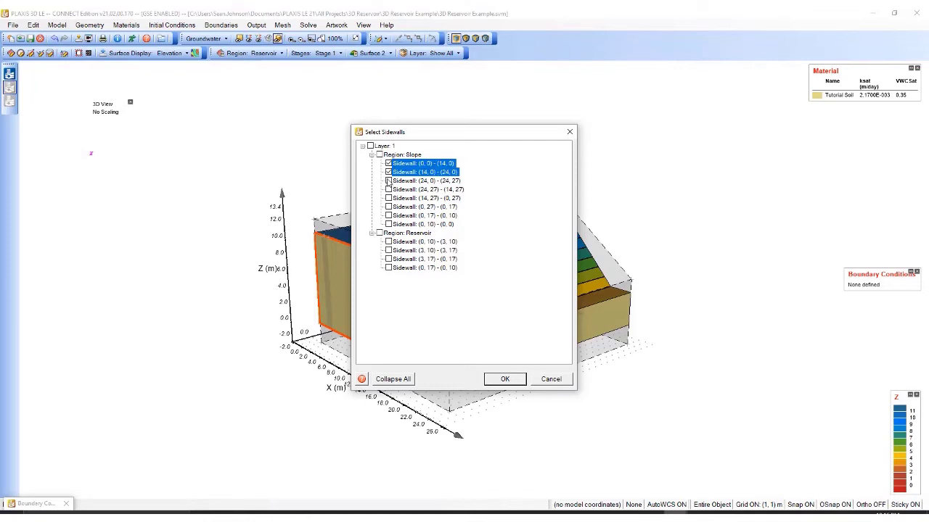
pyautogui.click(389, 181)
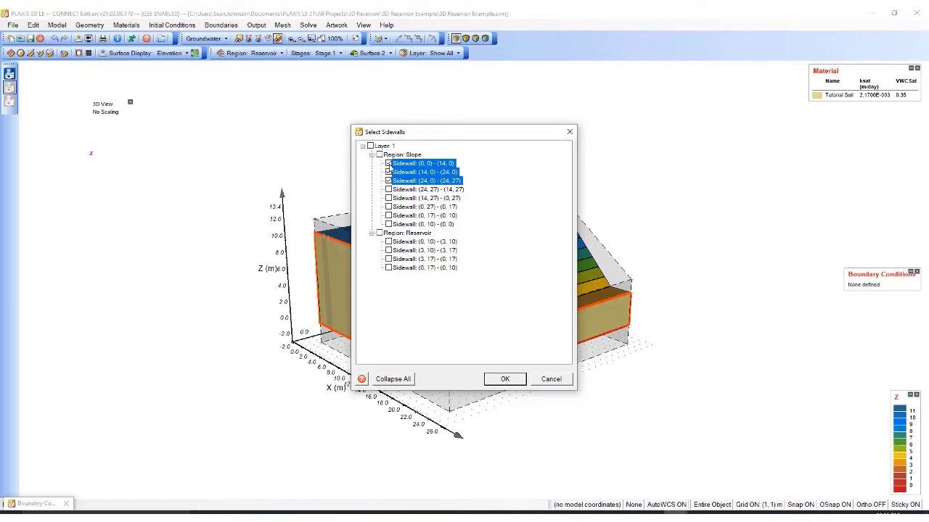
pyautogui.click(390, 165)
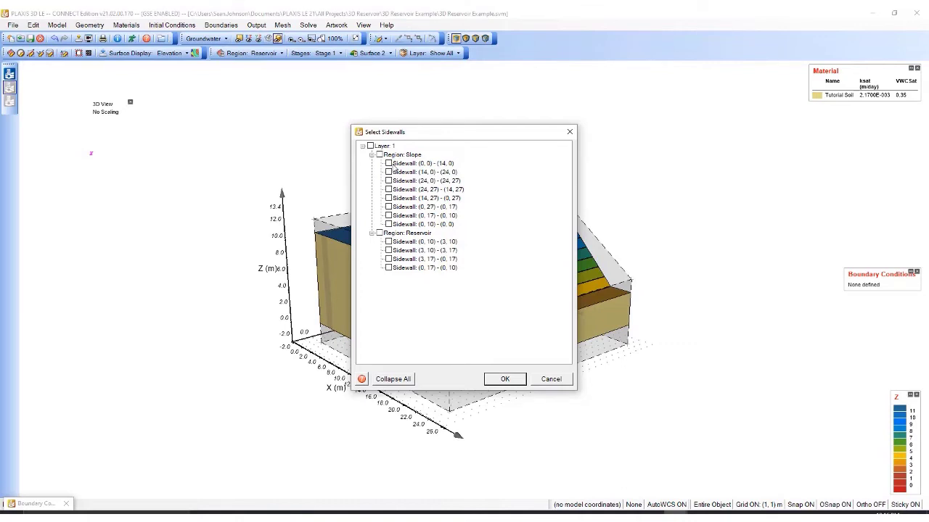
# Apply the Zero Flux condition to every Slope region sidewall on layer 1 except the one from (24, 0) to (24, 27)
pyautogui.click(389, 164)
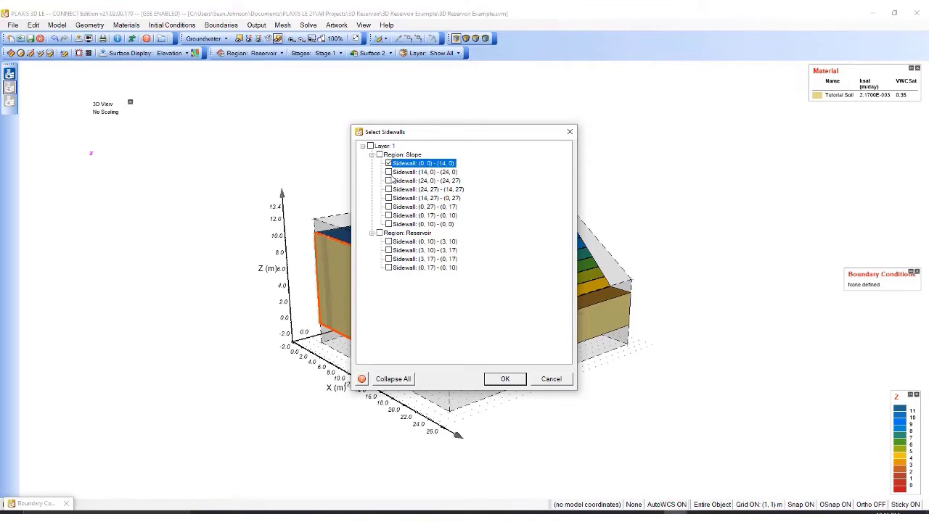
pyautogui.click(389, 172)
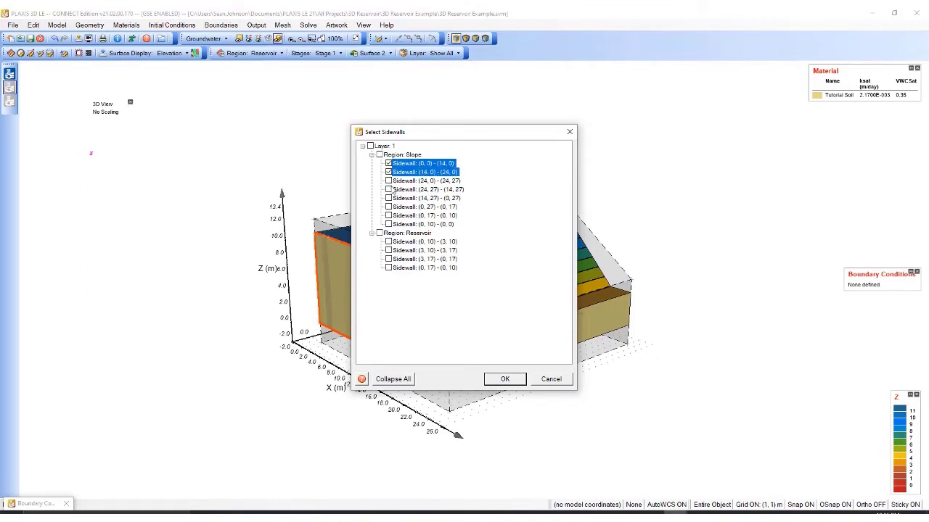
pyautogui.click(389, 189)
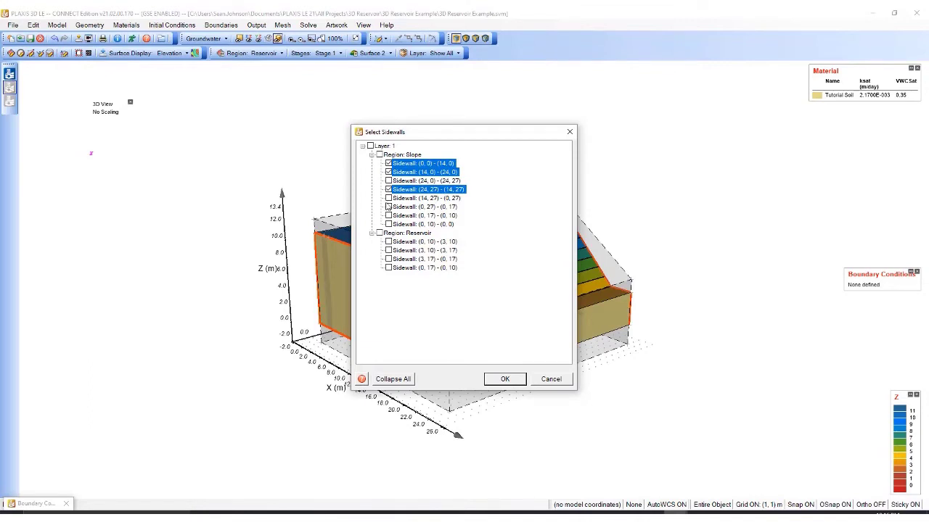
pyautogui.click(389, 198)
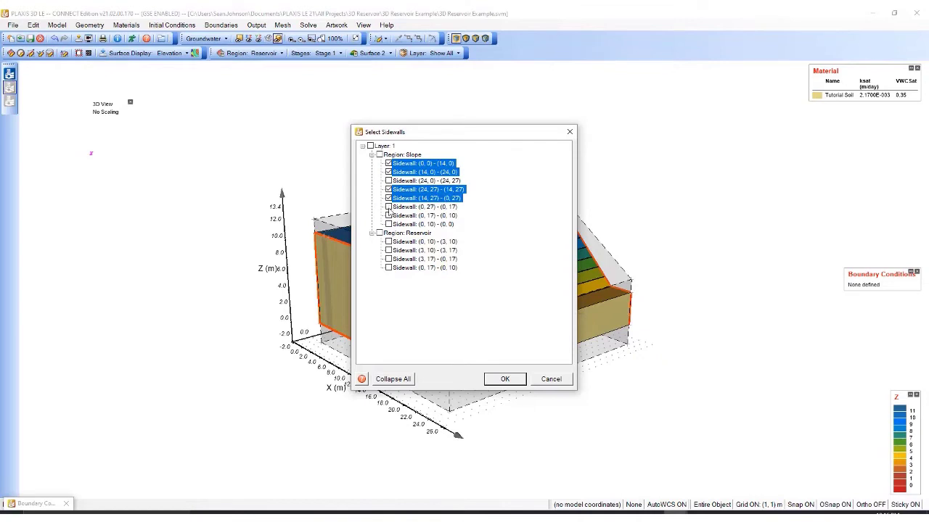
pyautogui.click(389, 206)
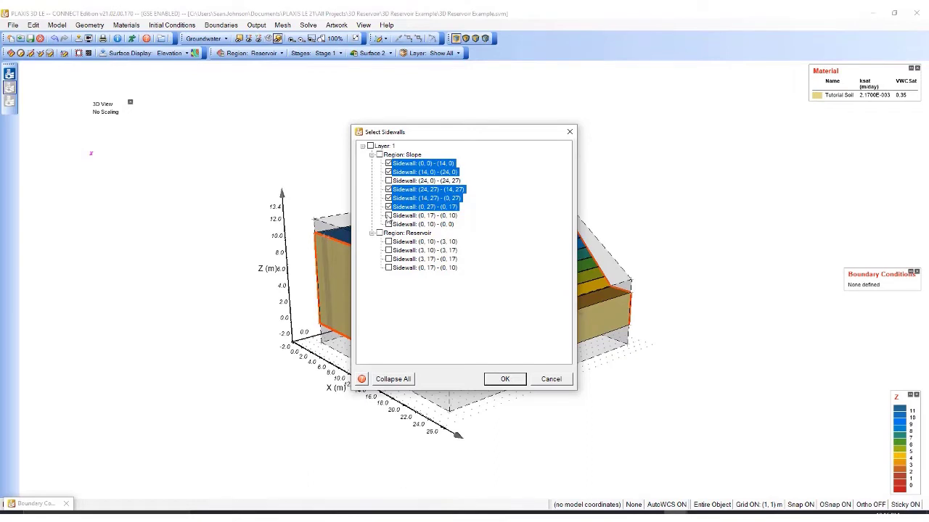
pyautogui.click(389, 216)
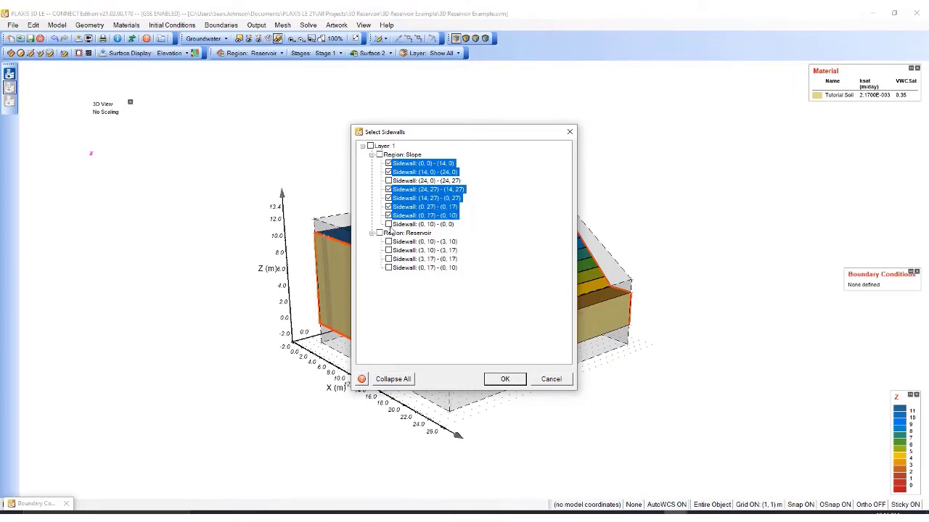
pyautogui.click(388, 225)
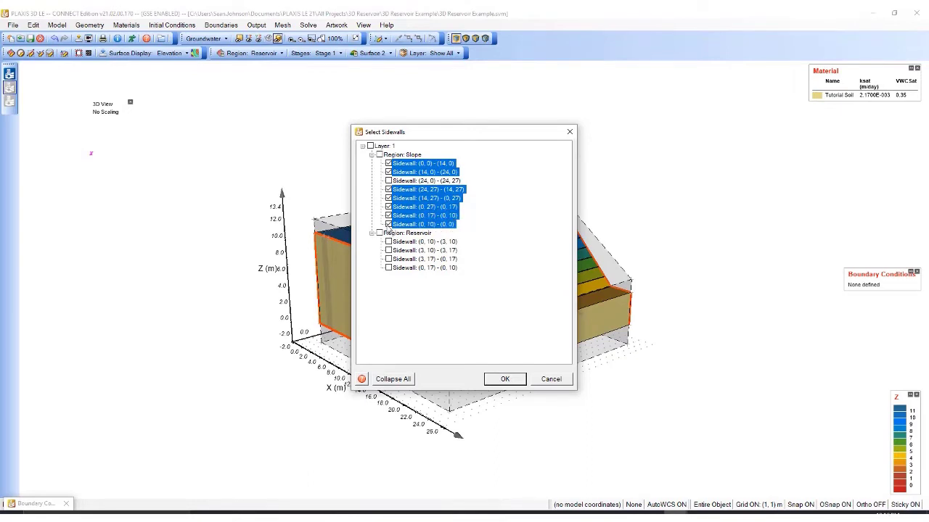
pyautogui.click(513, 379)
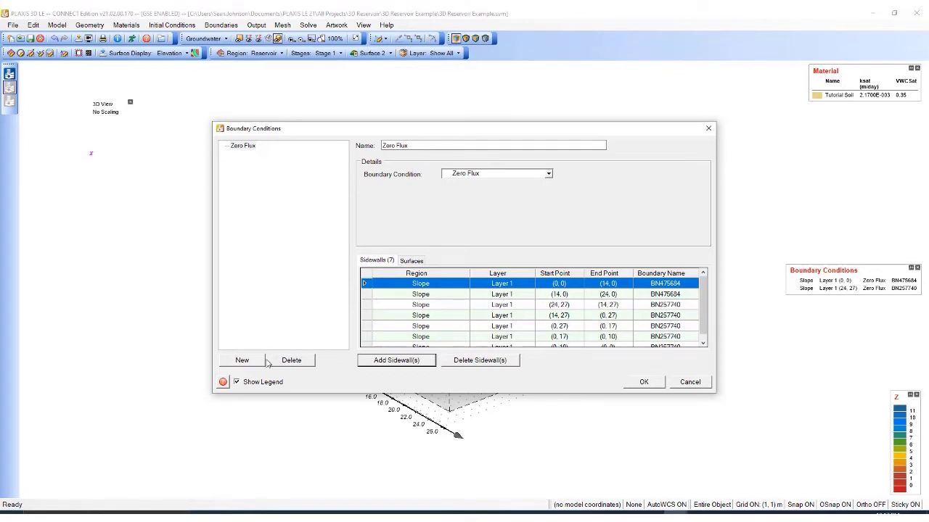
# Create a boundary condition named "Head Constant 2m" with the Head-Constant type and a constant of 2 m
pyautogui.click(241, 360)
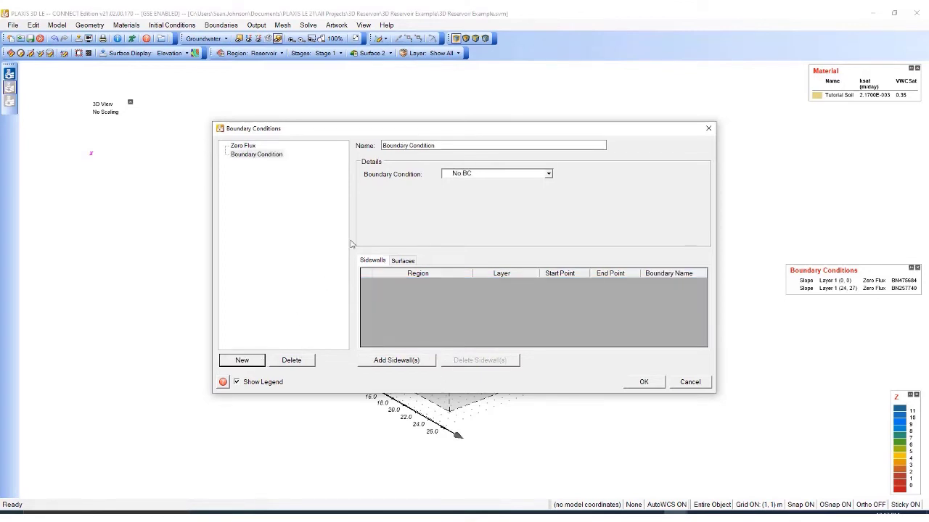
pyautogui.click(274, 155)
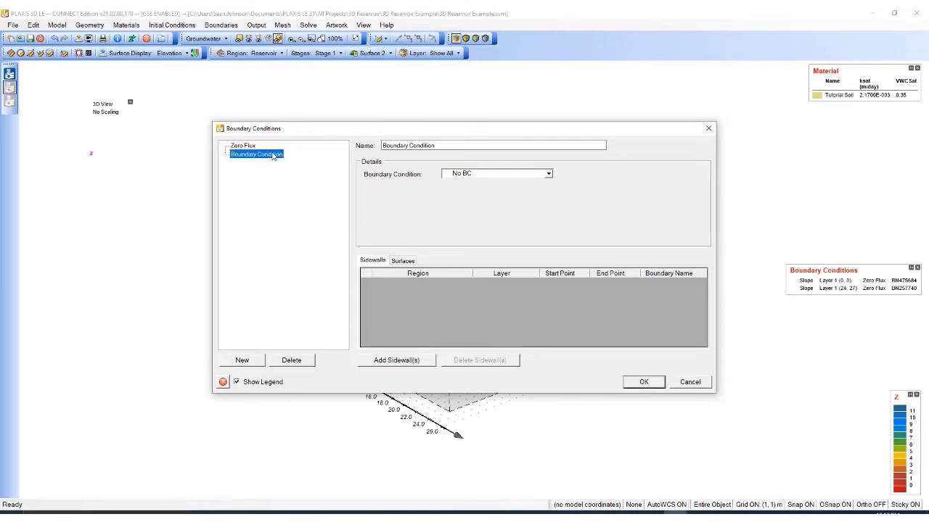
pyautogui.click(473, 145)
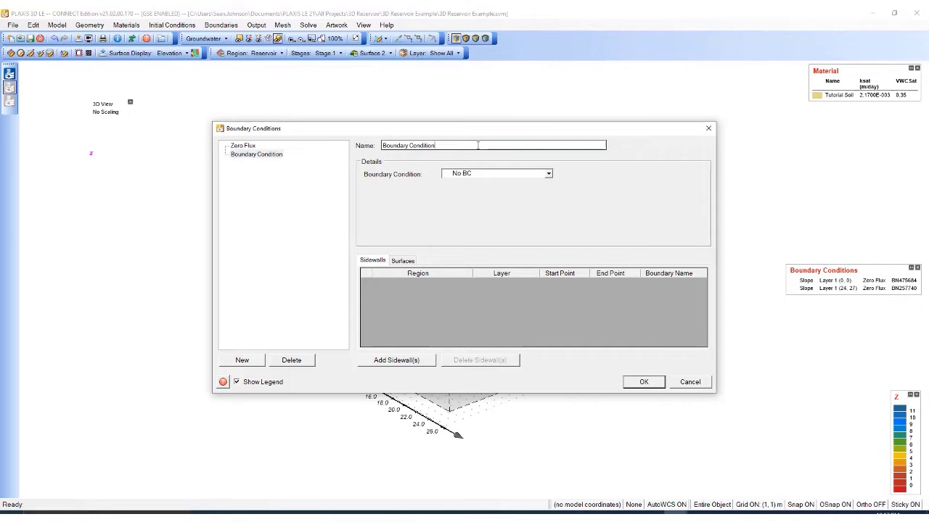
pyautogui.write('H')
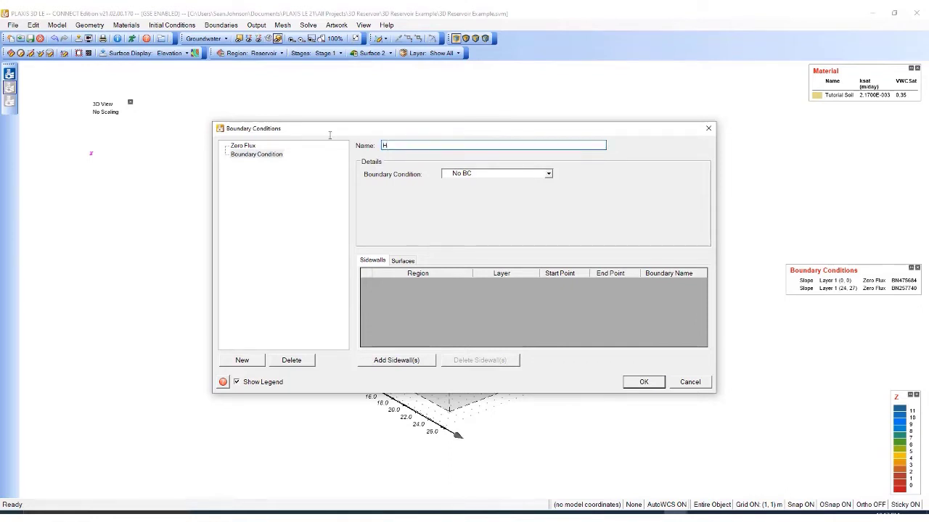
pyautogui.write('ead Constant 2m')
pyautogui.click(492, 174)
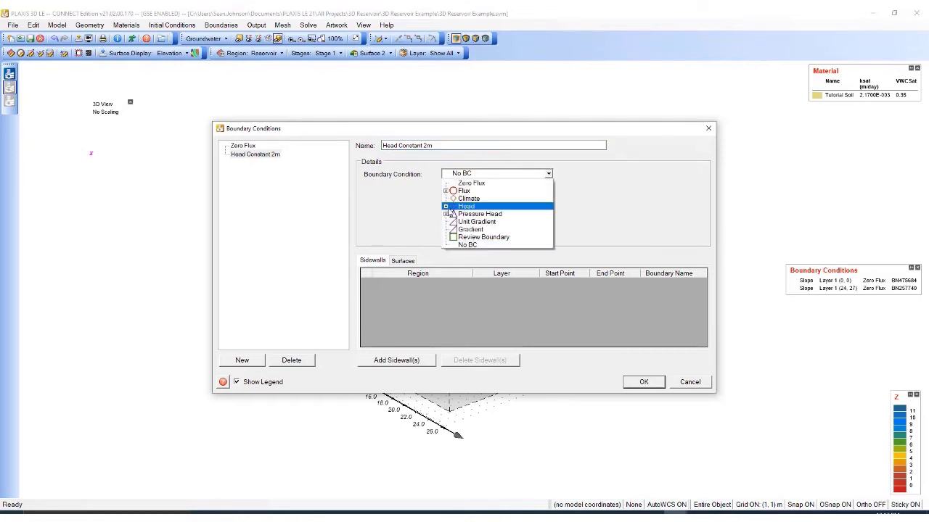
pyautogui.click(446, 207)
pyautogui.click(464, 215)
pyautogui.doubleClick(486, 190)
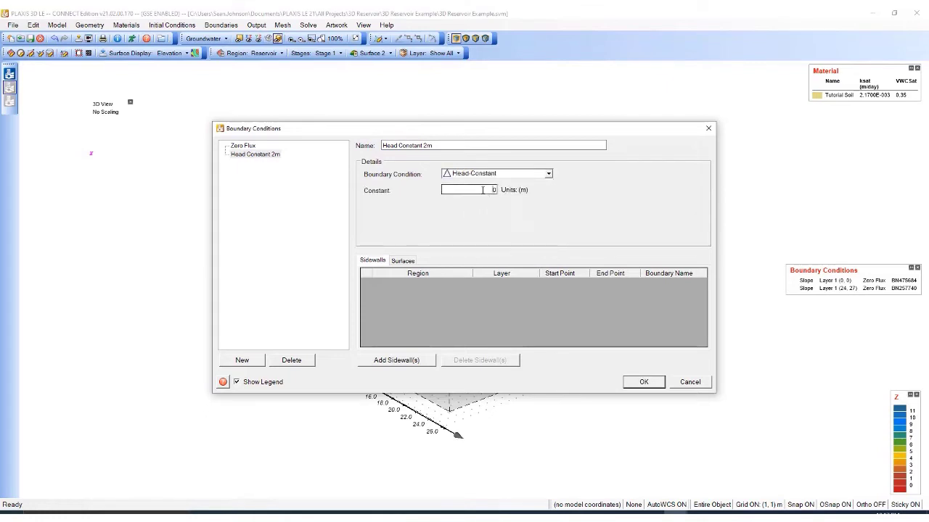
pyautogui.write('2')
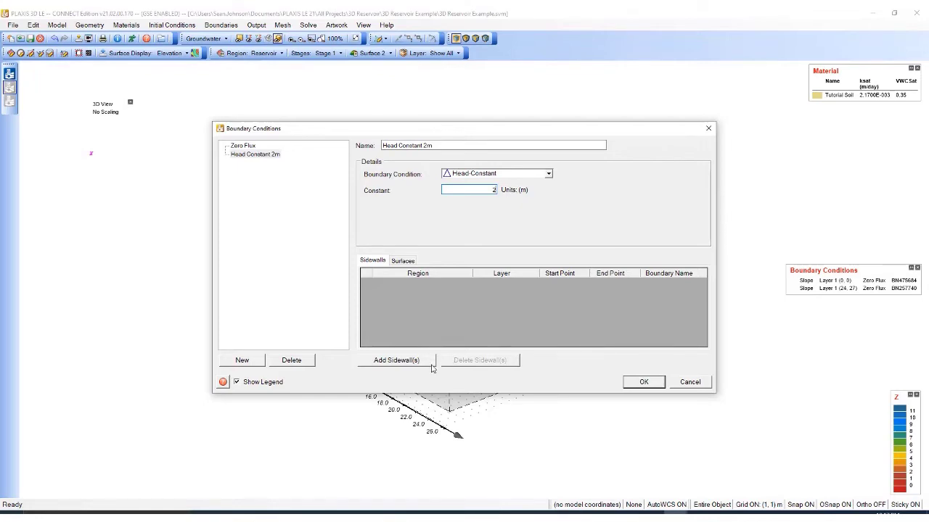
# Assign the Head Constant 2m condition to the Slope region's layer 1 sidewall from (24, 0) to (24, 27)
pyautogui.click(428, 359)
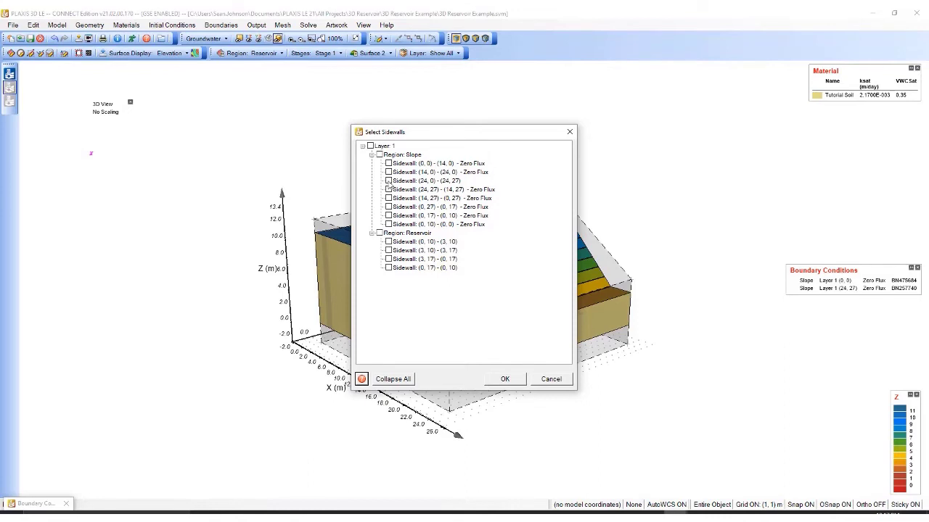
pyautogui.click(388, 190)
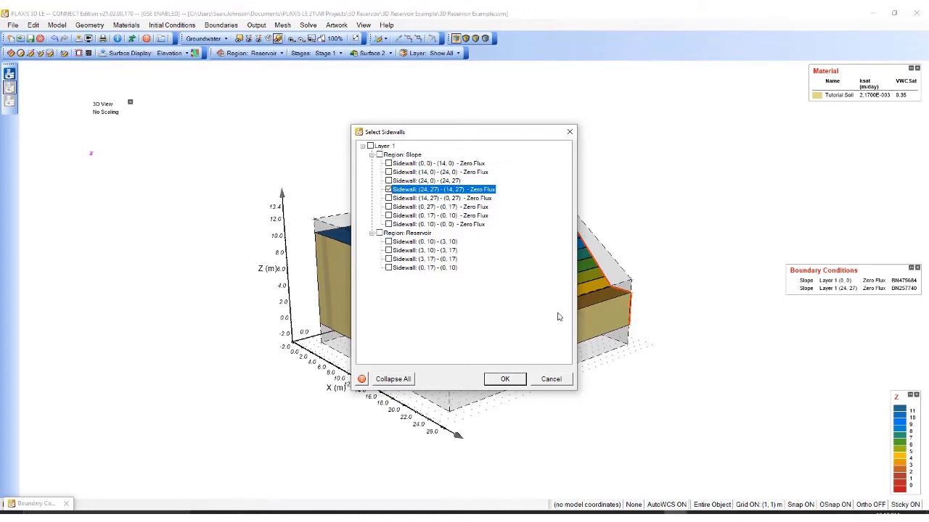
pyautogui.click(388, 189)
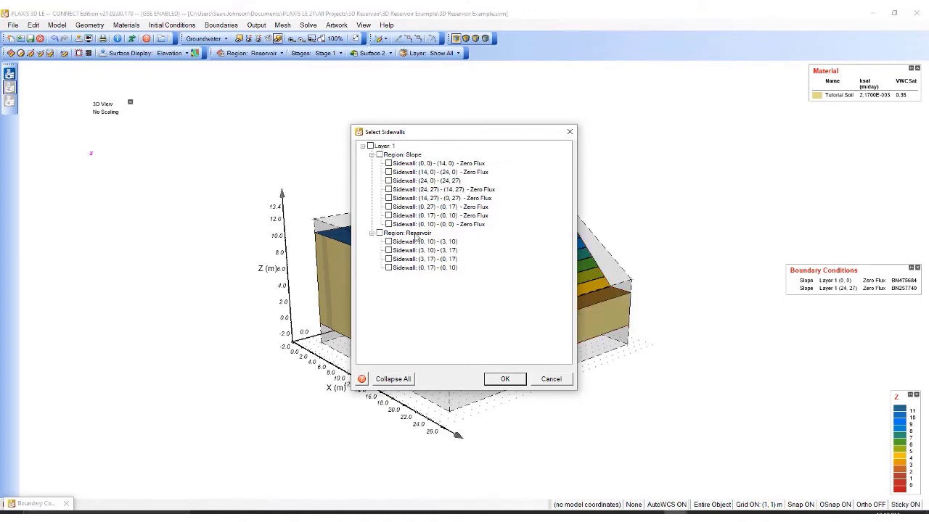
pyautogui.click(389, 180)
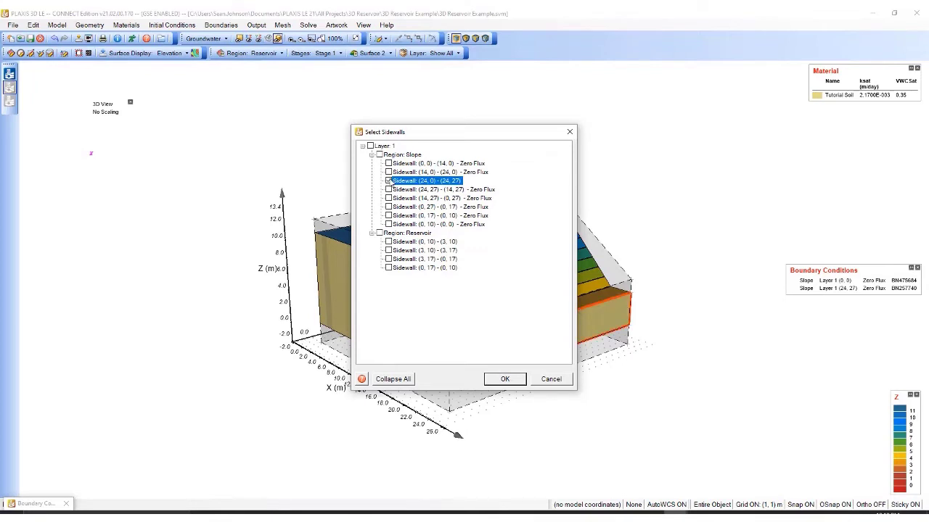
pyautogui.click(515, 380)
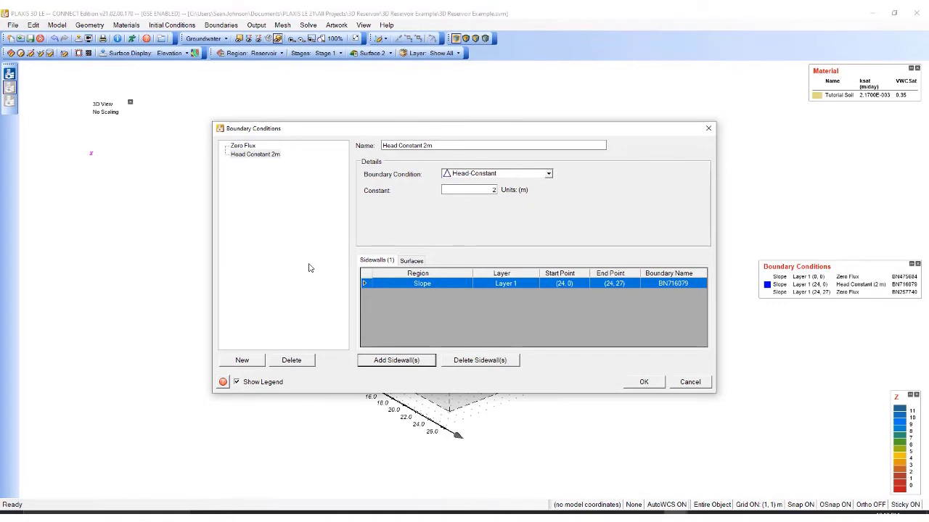
# Create a boundary condition named "Surface Head 10.5m" with the Head-Constant type and a constant of 10.5 m
pyautogui.click(242, 361)
pyautogui.click(279, 165)
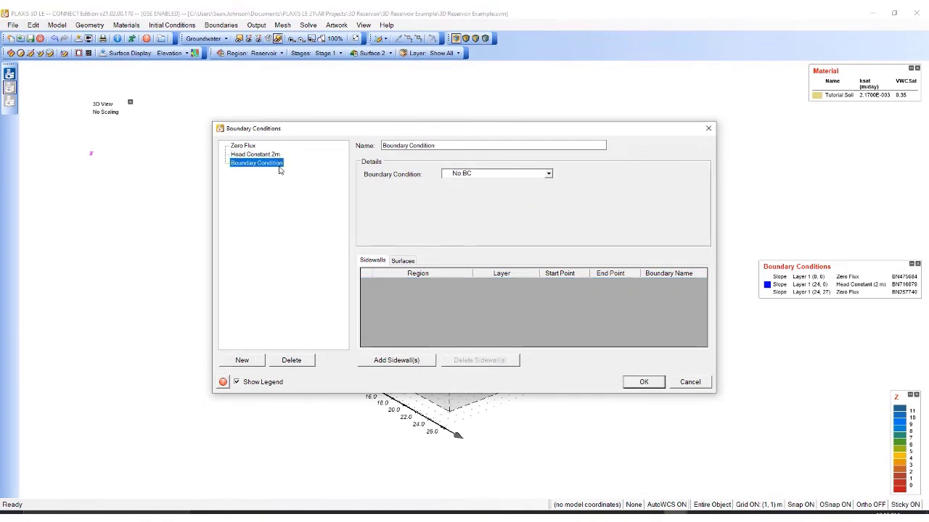
pyautogui.click(460, 145)
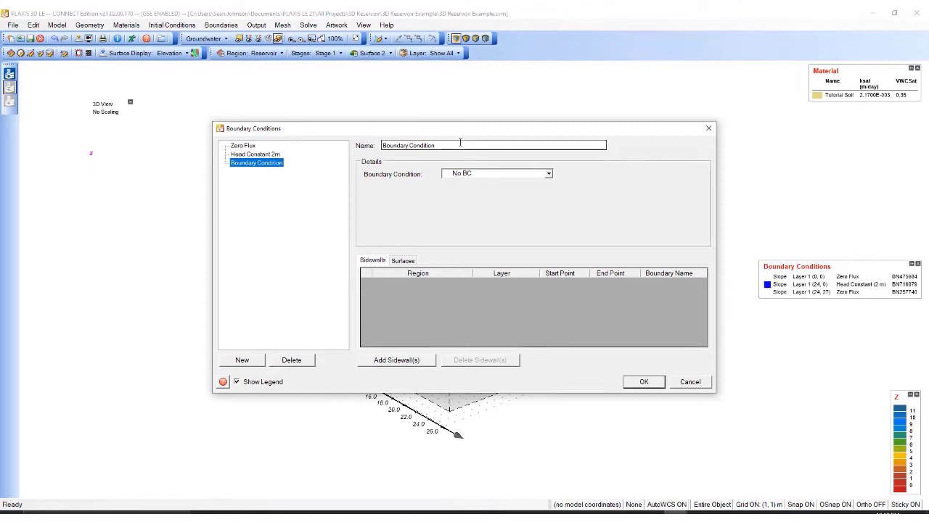
pyautogui.tripleClick(460, 142)
pyautogui.write('S')
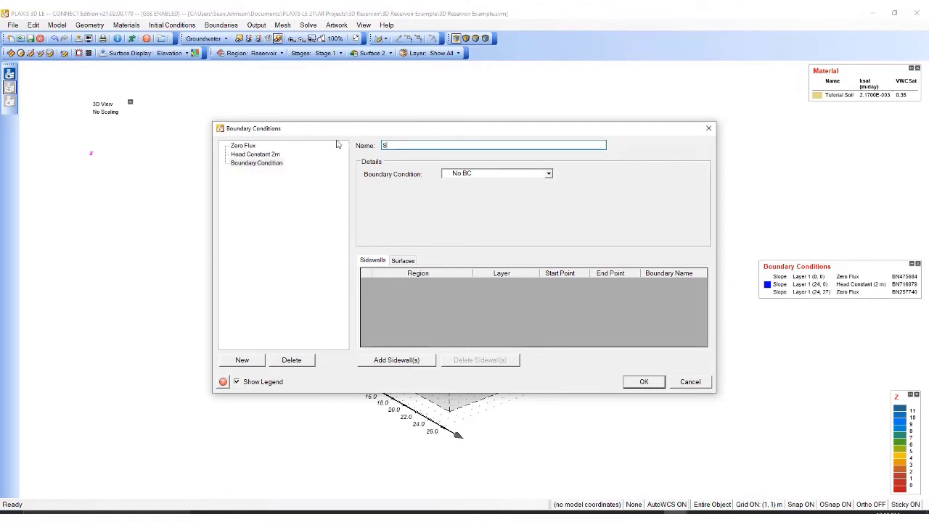
pyautogui.write('urface Head 10')
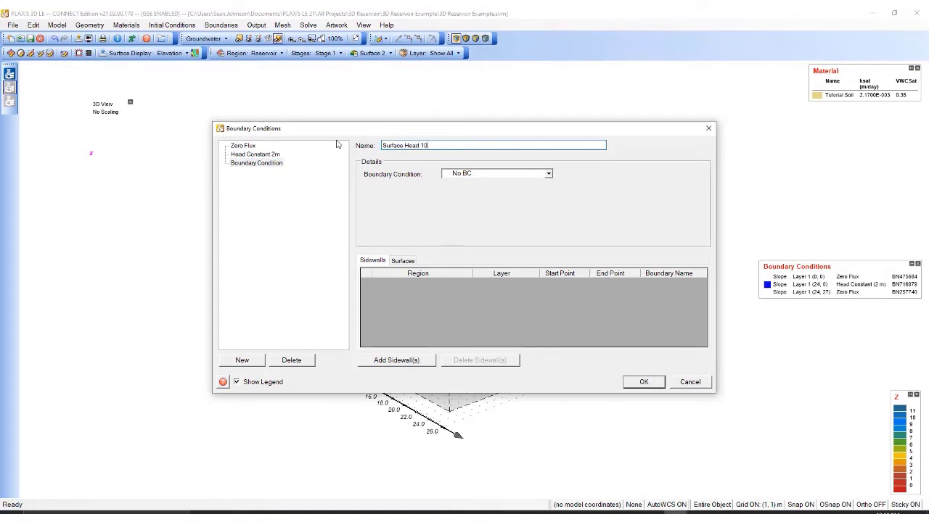
pyautogui.write('.5m')
pyautogui.click(490, 174)
pyautogui.click(479, 214)
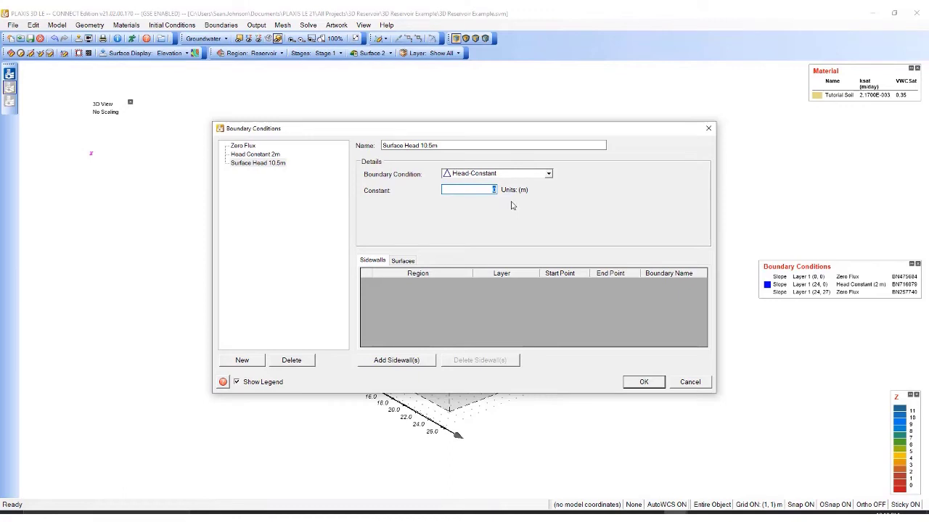
pyautogui.write('10.5')
# Apply the Surface Head 10.5m condition to Surface 2 of the Reservoir region only and accept the boundary conditions
pyautogui.click(409, 263)
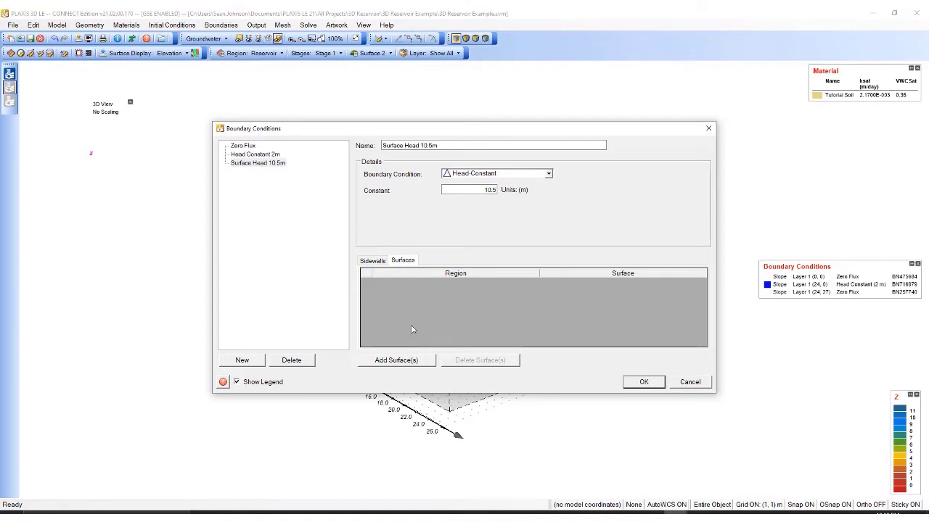
pyautogui.click(408, 362)
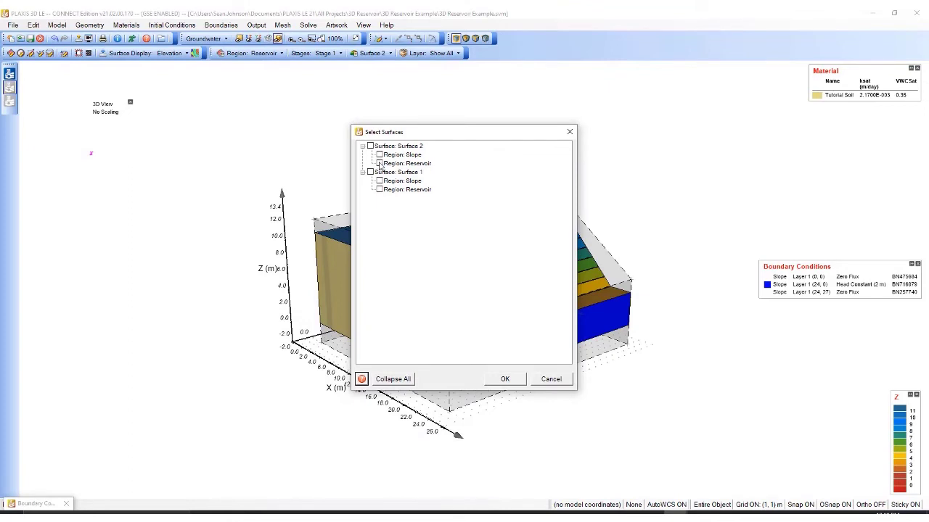
pyautogui.click(384, 165)
pyautogui.click(379, 163)
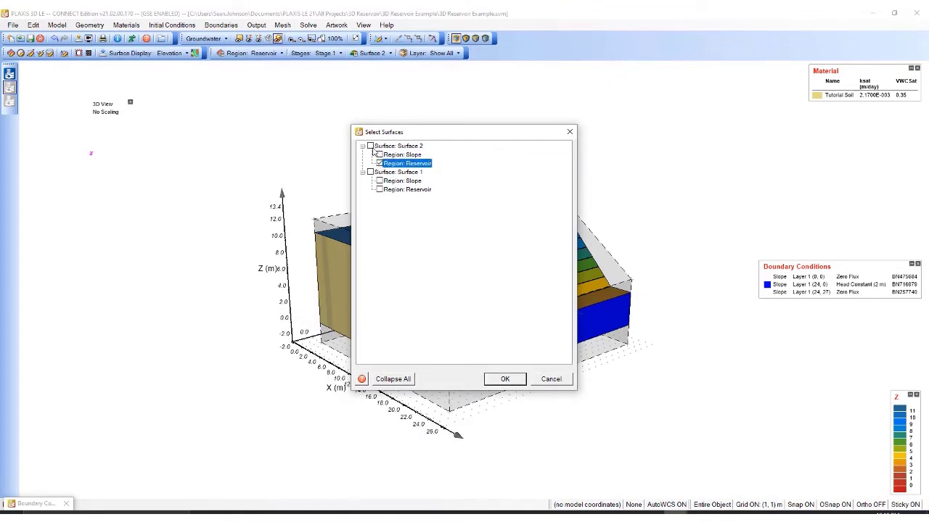
pyautogui.click(379, 155)
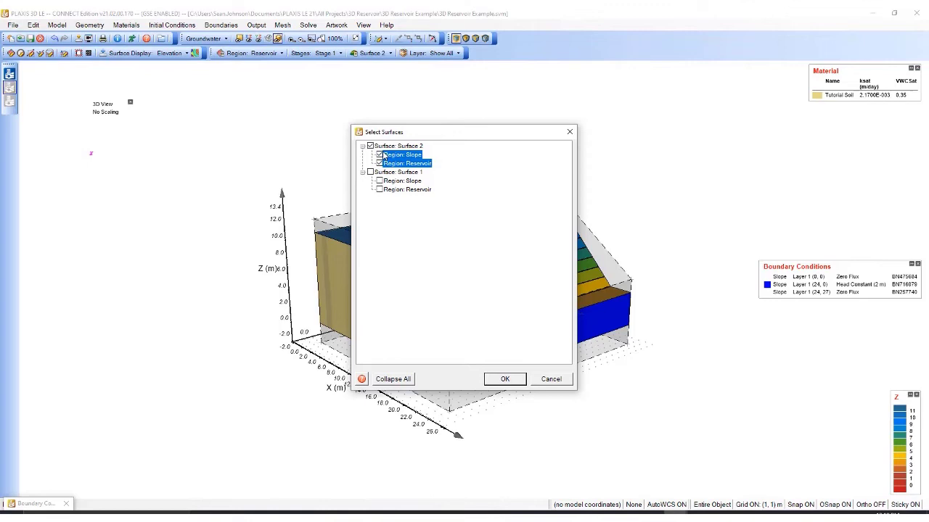
pyautogui.click(378, 155)
pyautogui.click(379, 163)
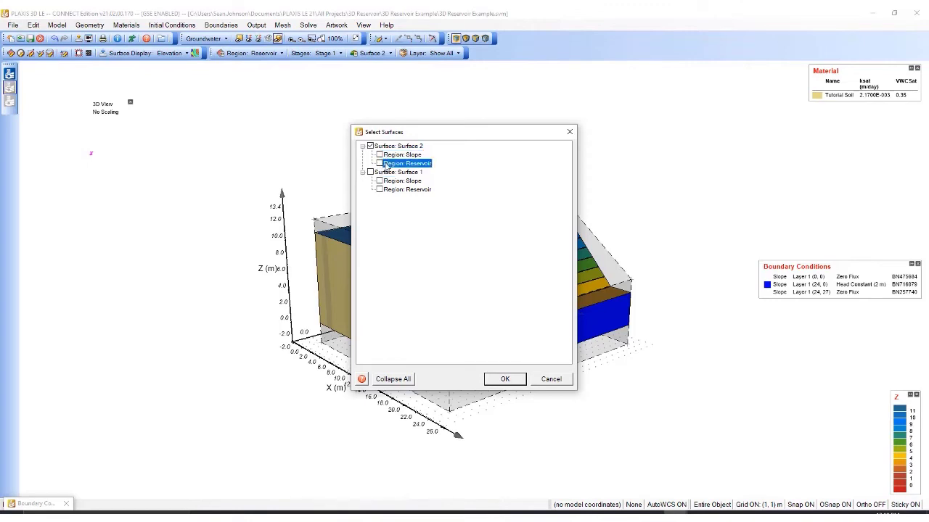
pyautogui.click(505, 379)
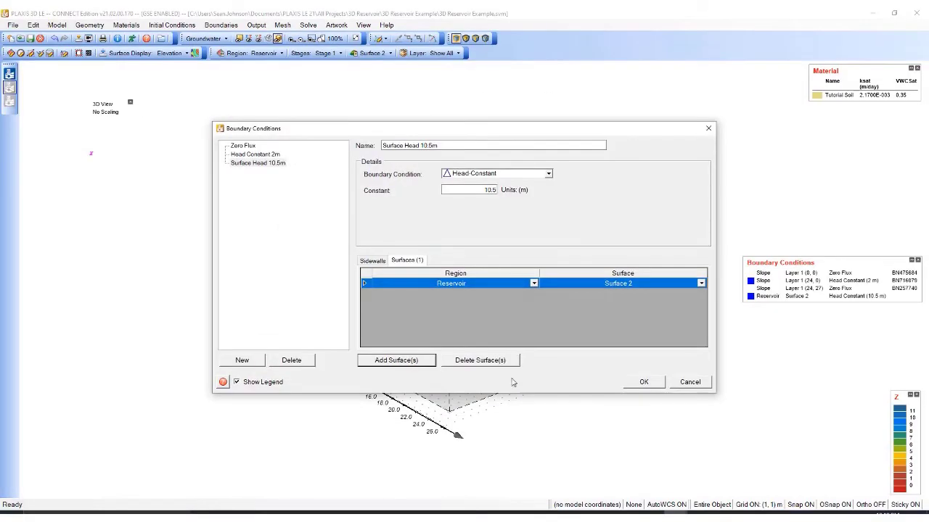
pyautogui.click(641, 385)
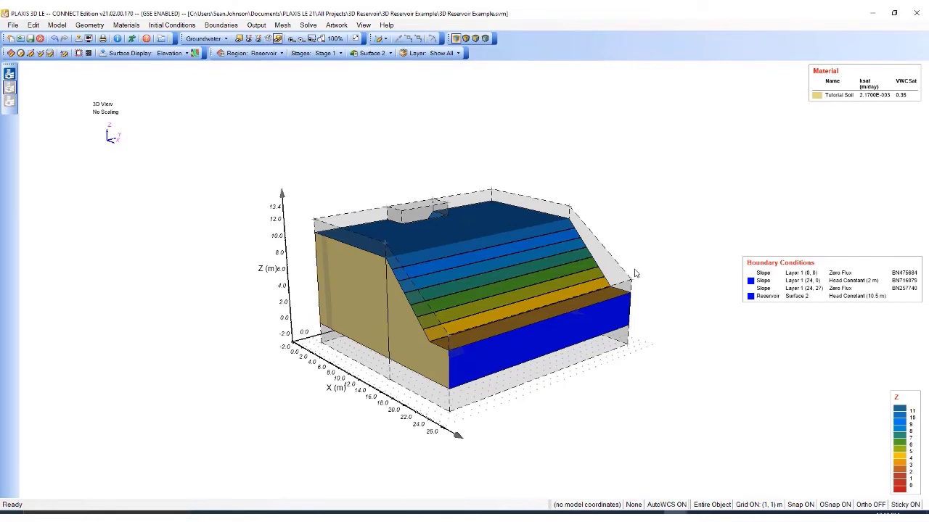
# Set the mesh's maximum tetrahedron volume to 1 m^3 and generate the mesh
pyautogui.click(283, 25)
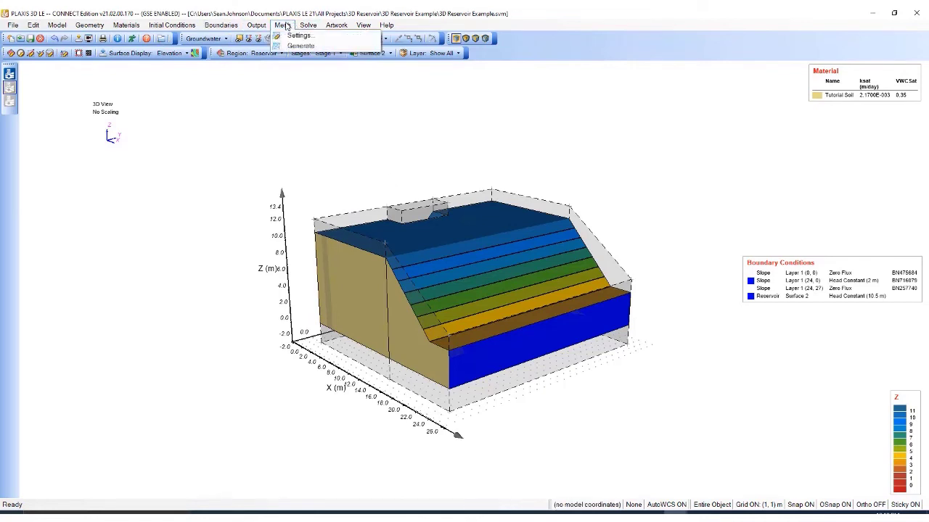
pyautogui.click(294, 36)
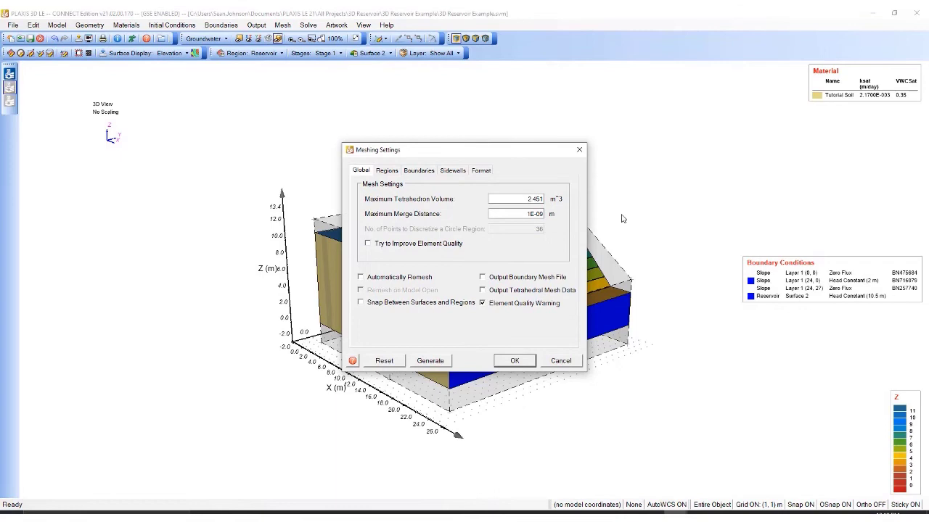
pyautogui.click(538, 199)
pyautogui.doubleClick(529, 199)
pyautogui.write('1')
pyautogui.click(443, 363)
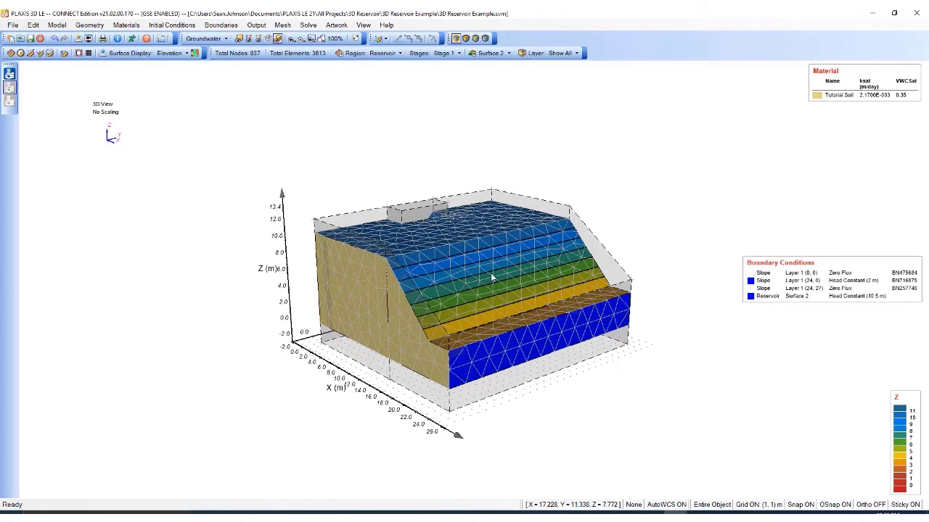
# Analyze the meshed 3D reservoir model with the groundwater solver and close the solver once the run completes
pyautogui.click(307, 24)
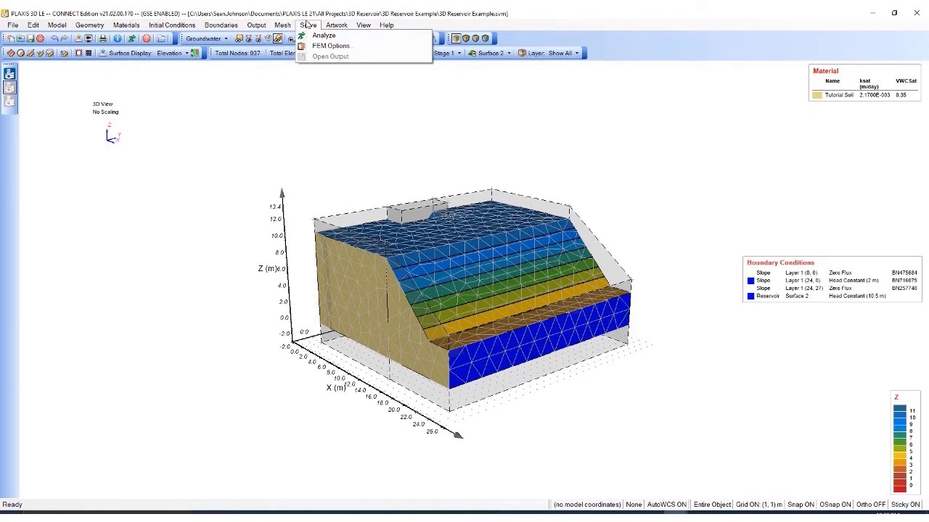
pyautogui.click(315, 38)
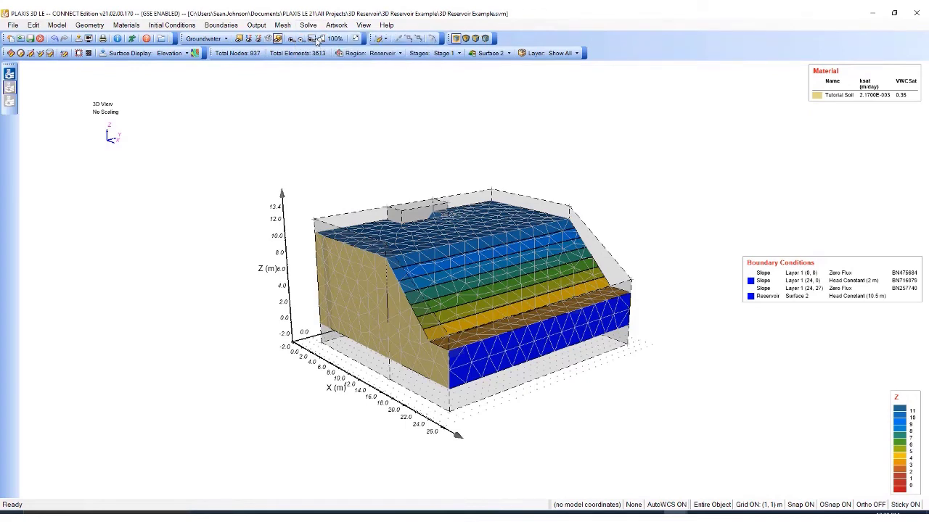
pyautogui.click(438, 283)
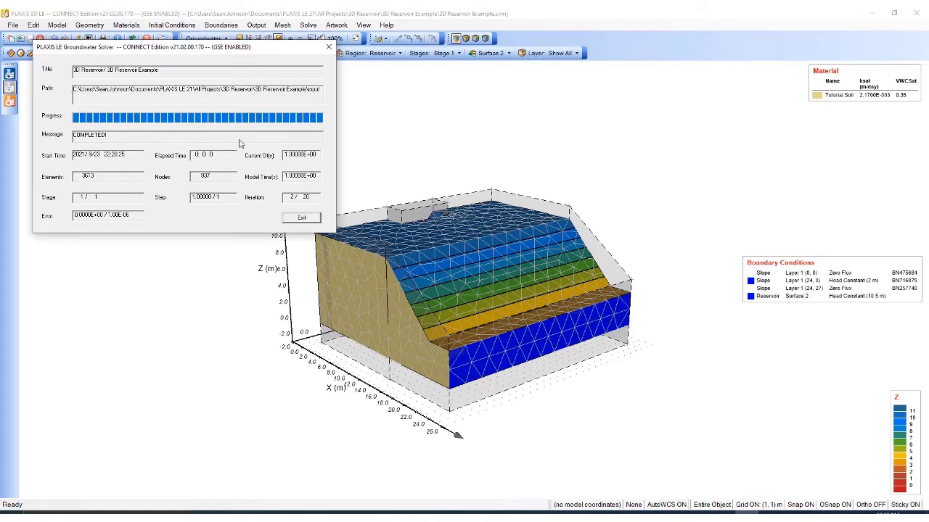
pyautogui.click(301, 219)
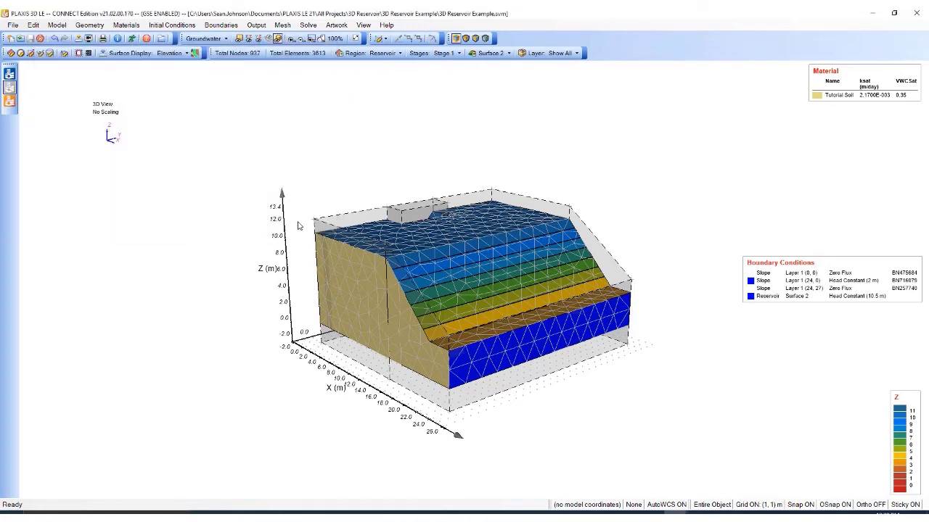
# Open the solved reservoir model's output and review the pore-water pressure (uw) legend
pyautogui.click(10, 102)
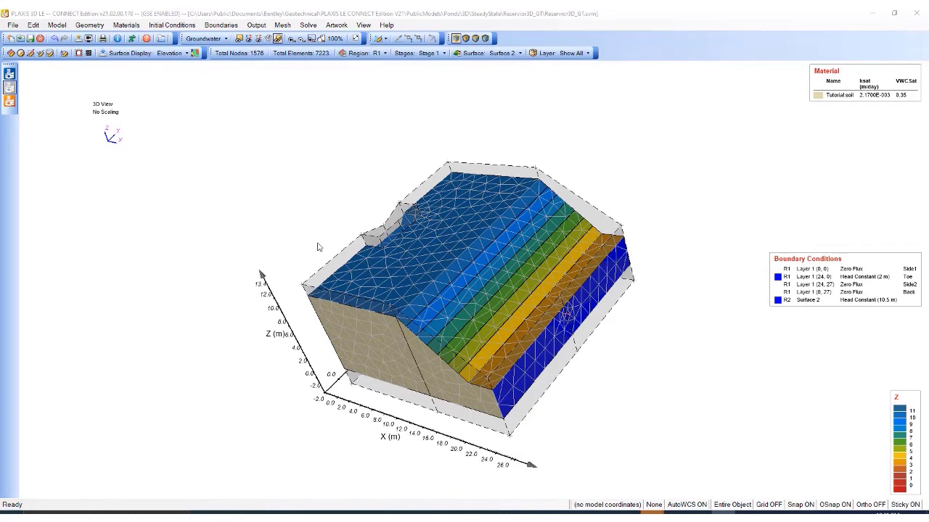
pyautogui.click(10, 103)
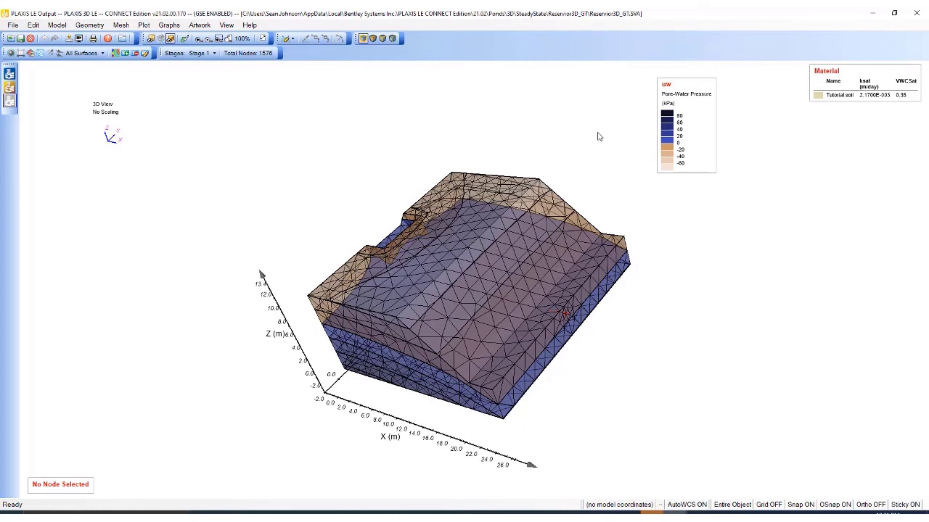
pyautogui.moveTo(687, 106)
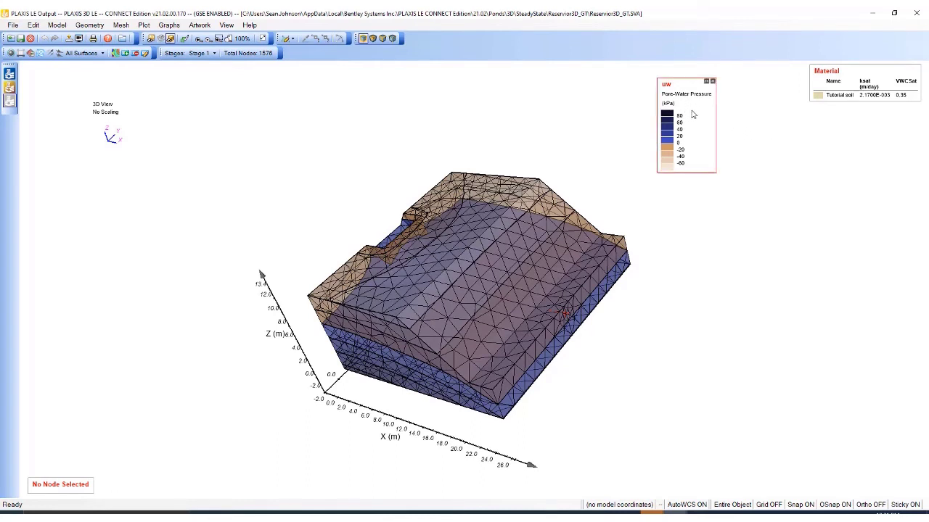
# Set the contour variable to Head (h) in the contour settings and apply it to the results plot
pyautogui.click(168, 24)
pyautogui.moveTo(144, 25)
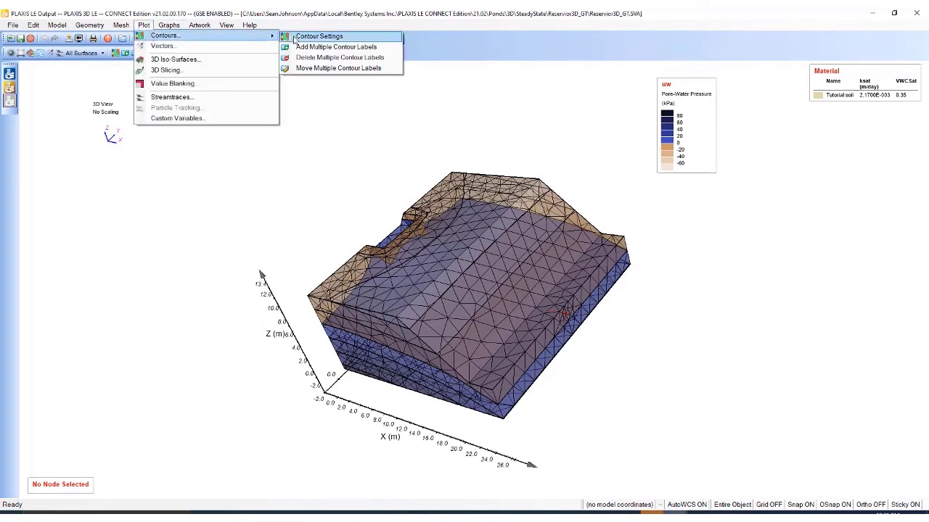
pyautogui.click(294, 37)
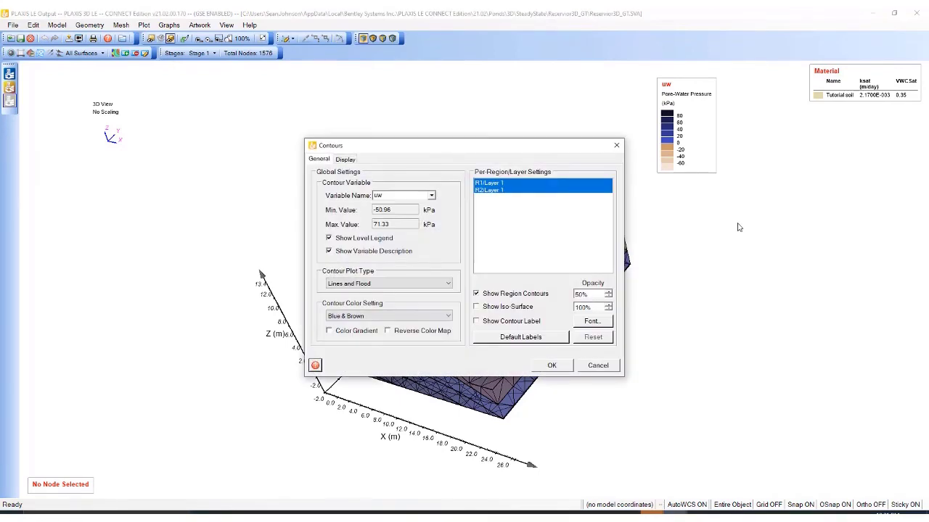
pyautogui.click(430, 195)
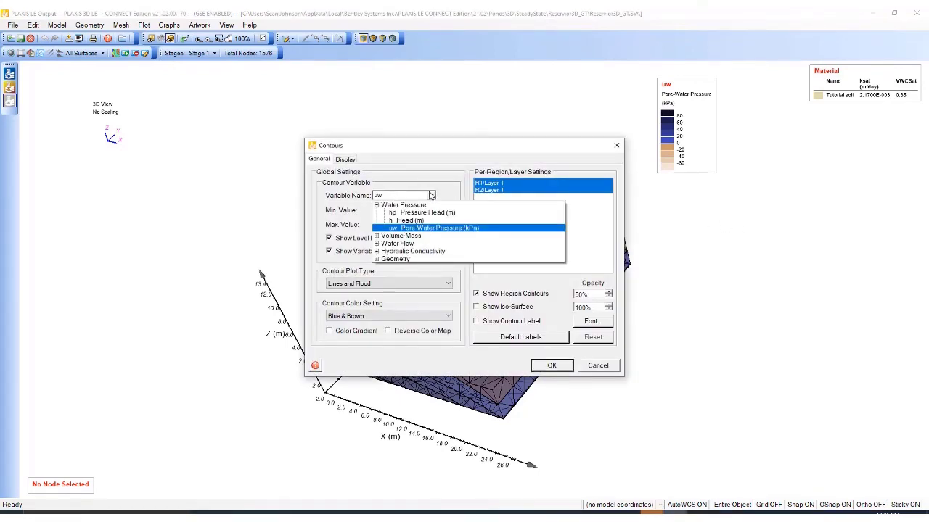
pyautogui.click(458, 222)
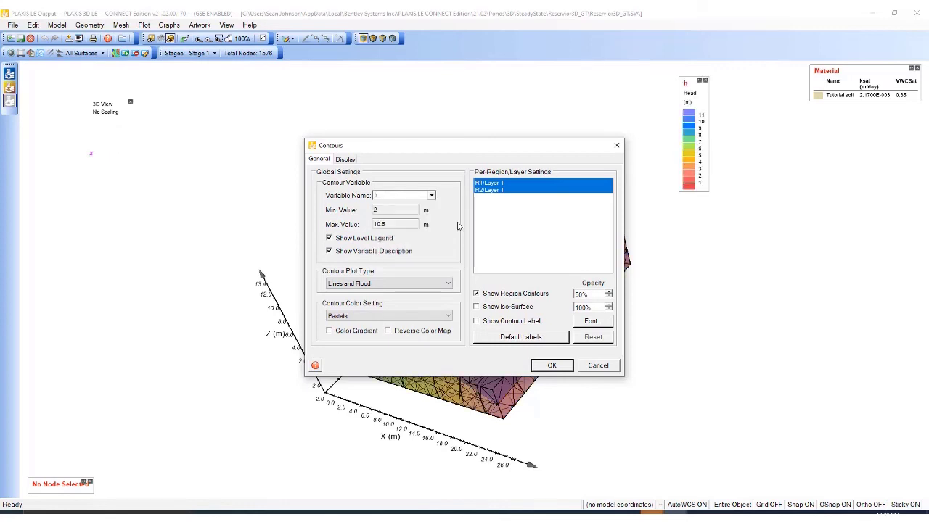
pyautogui.click(541, 368)
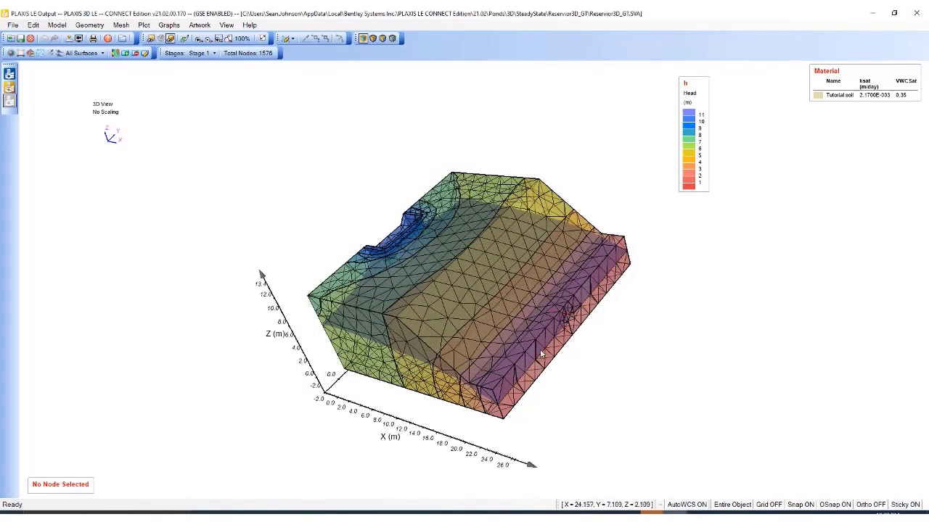
# Examine the head contours from several sides, including the reservoir depression and the slope down to the toe
pyautogui.moveTo(529, 333); pyautogui.dragTo(595, 327)
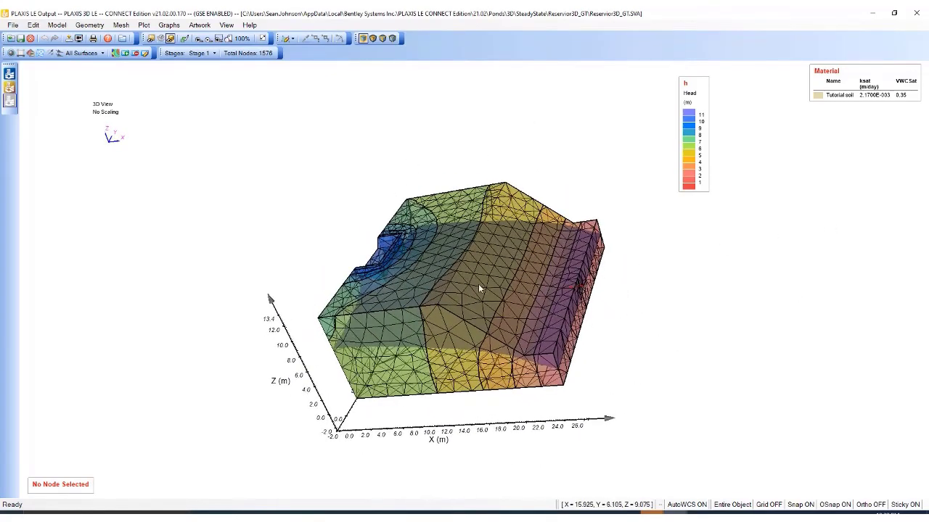
pyautogui.moveTo(479, 288); pyautogui.dragTo(488, 370)
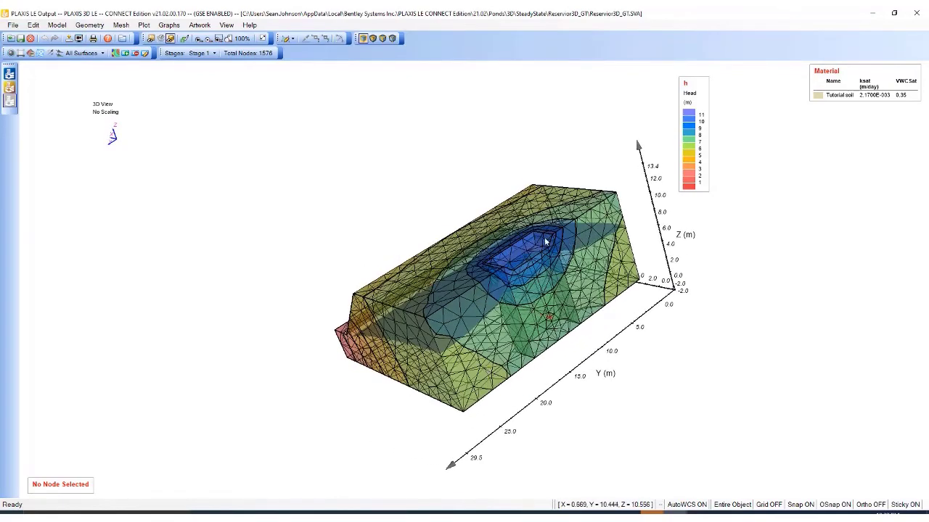
pyautogui.scroll(3, 543, 250)
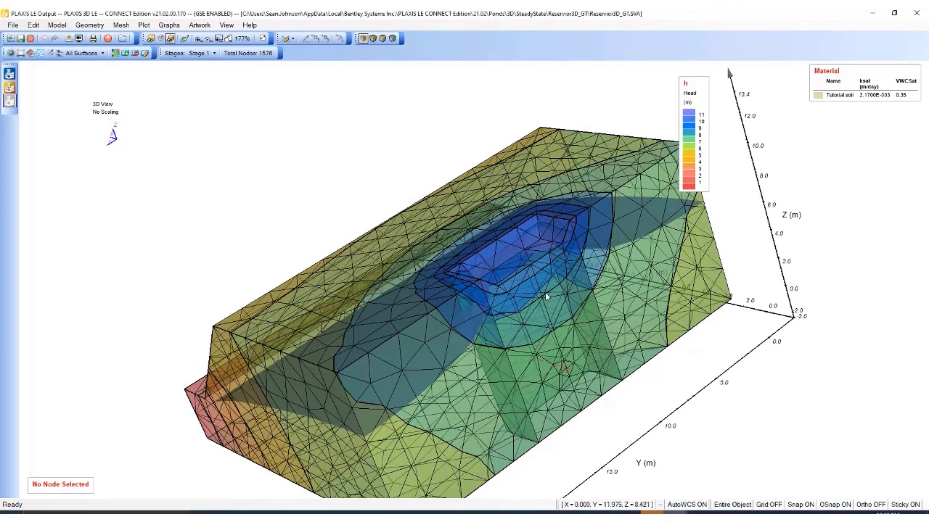
pyautogui.moveTo(480, 321); pyautogui.dragTo(465, 383)
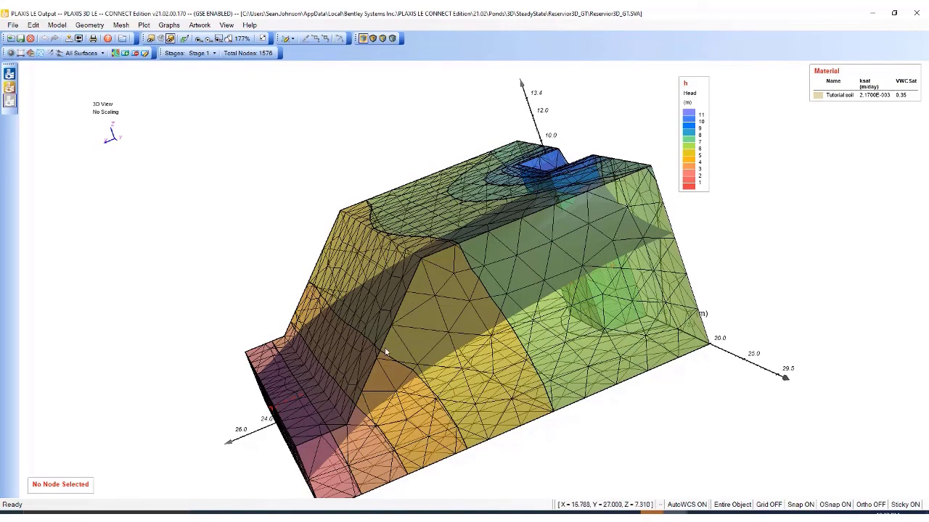
pyautogui.moveTo(386, 352); pyautogui.dragTo(545, 413)
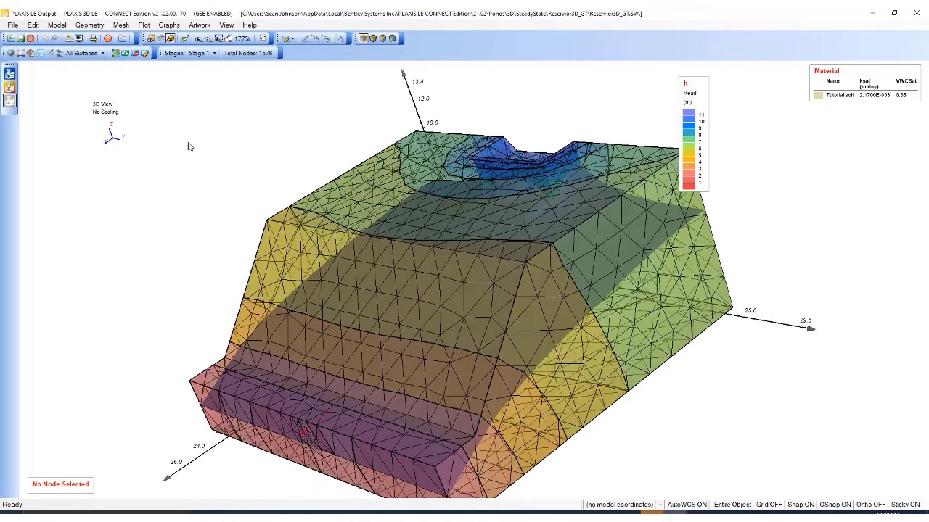
# Change the contour variable to the water flow result Z Flux (fluxz) and apply it to the results plot
pyautogui.click(169, 25)
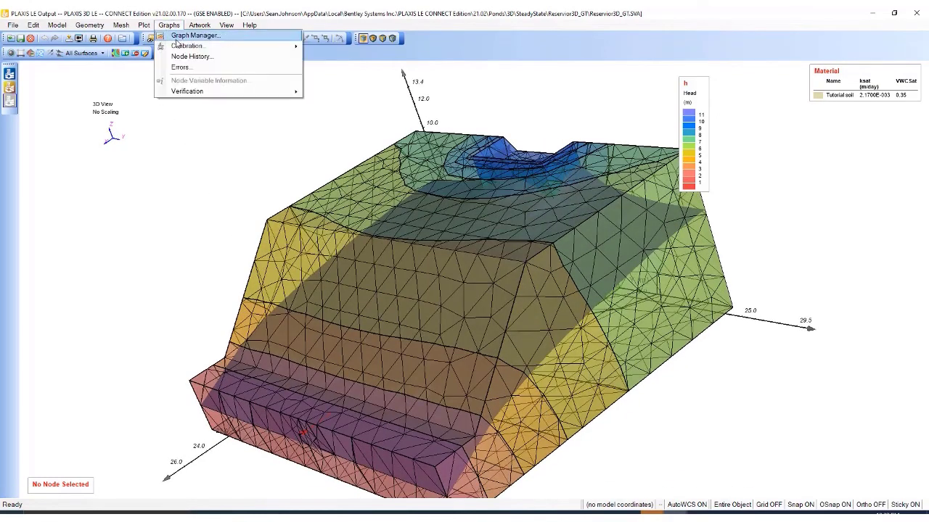
pyautogui.moveTo(143, 25)
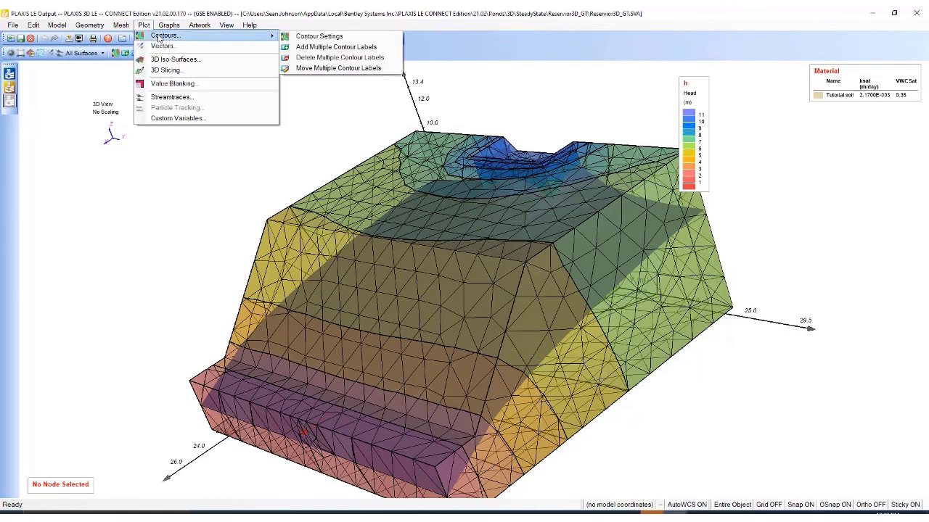
pyautogui.click(316, 36)
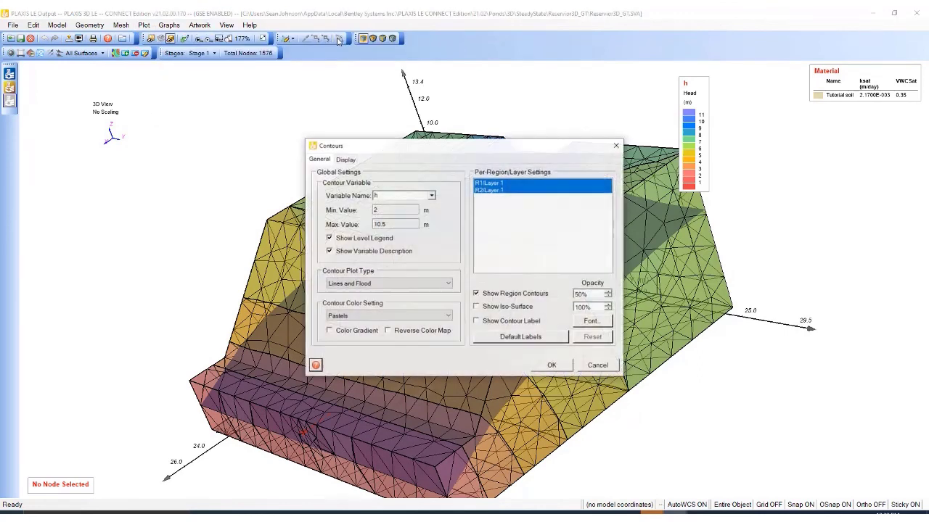
pyautogui.click(431, 196)
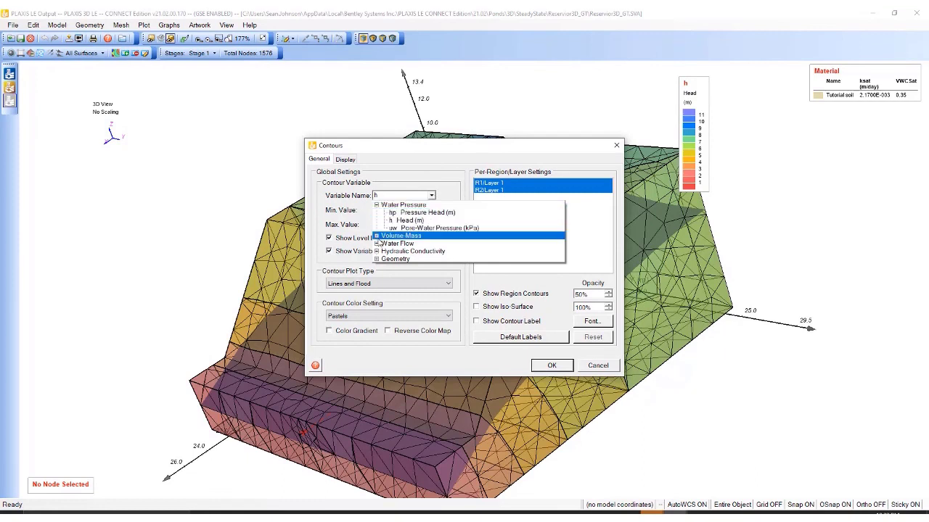
pyautogui.click(377, 244)
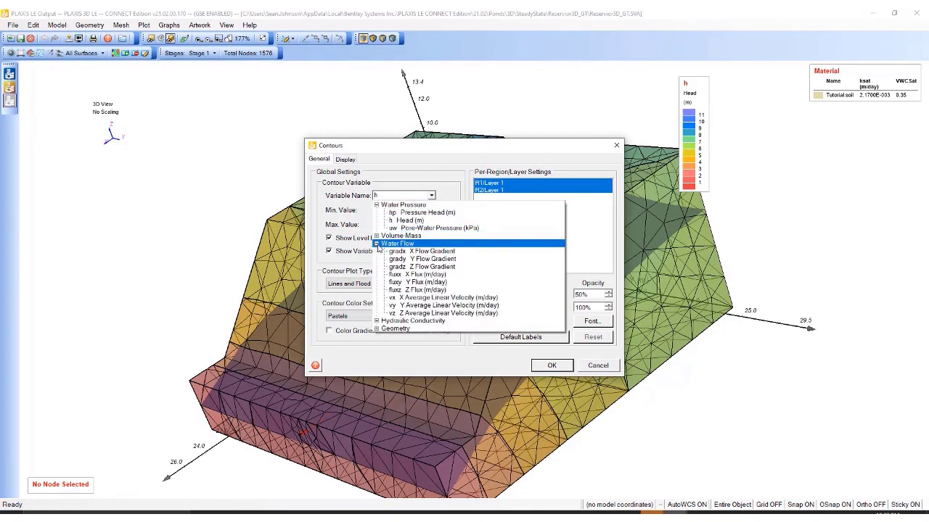
pyautogui.click(448, 290)
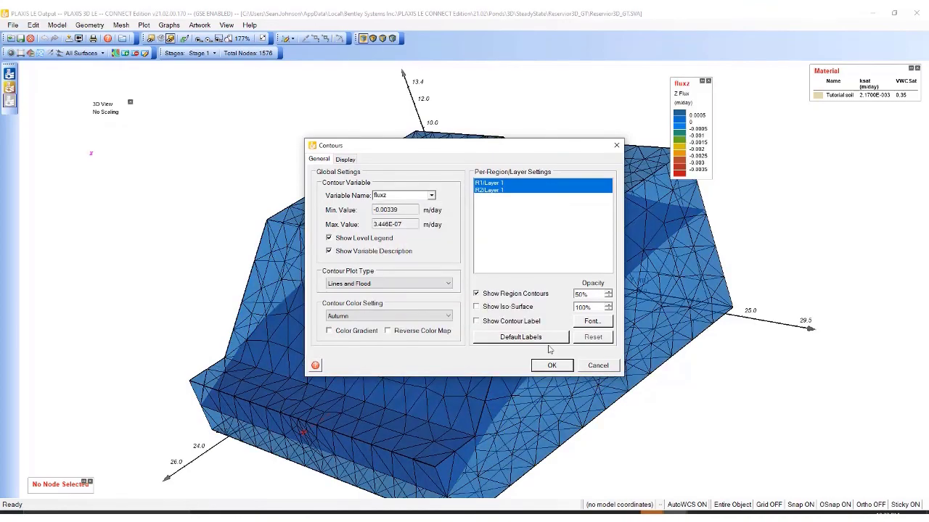
pyautogui.click(552, 365)
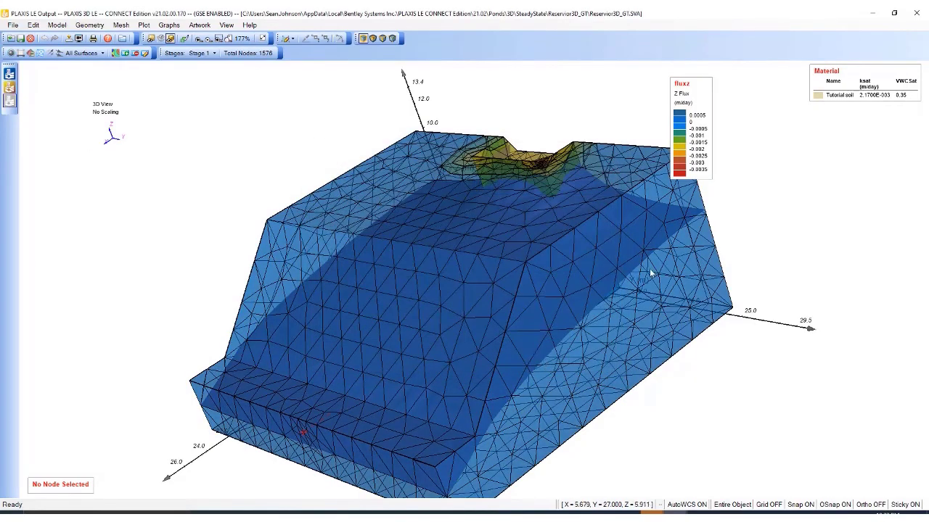
# Examine the Z flux contours close up around and beneath the reservoir depression
pyautogui.moveTo(648, 269); pyautogui.dragTo(201, 259)
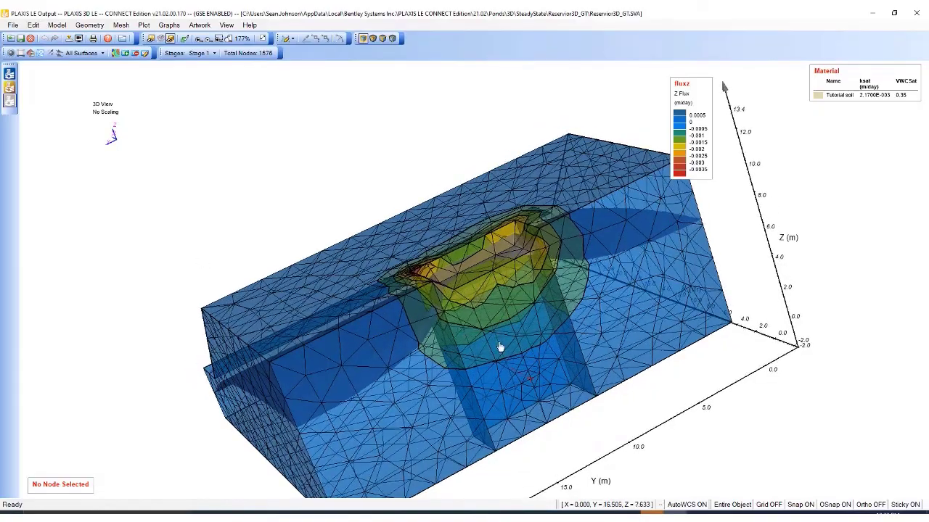
pyautogui.moveTo(500, 348); pyautogui.dragTo(521, 249)
pyautogui.scroll(5, 522, 227)
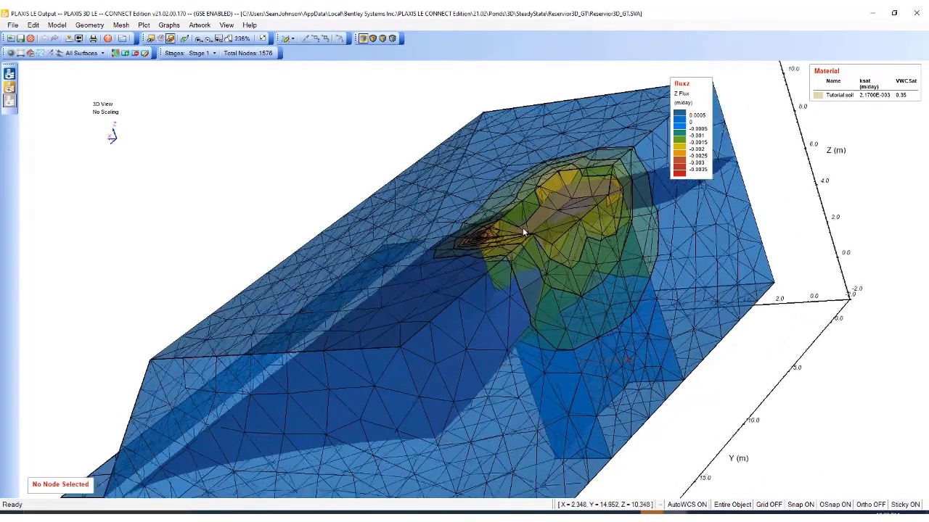
pyautogui.moveTo(533, 323); pyautogui.dragTo(506, 265)
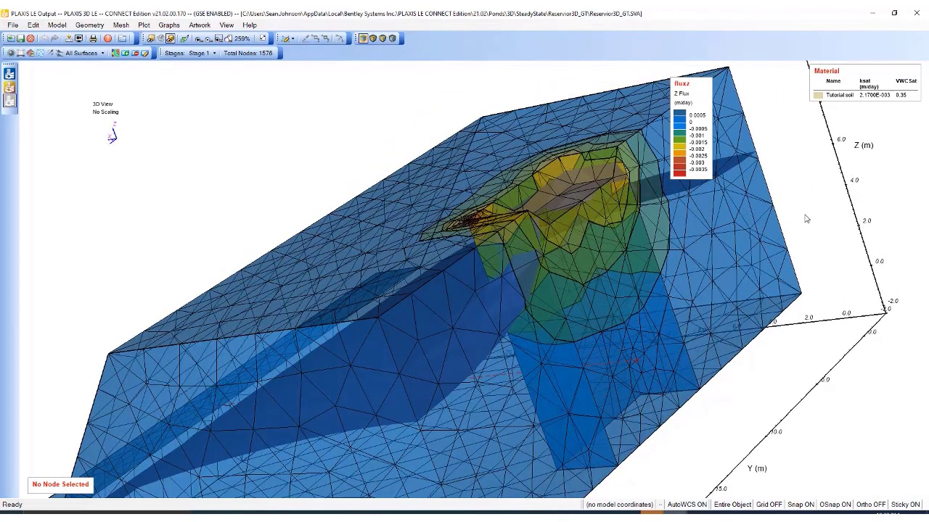
pyautogui.moveTo(711, 268); pyautogui.dragTo(893, 206)
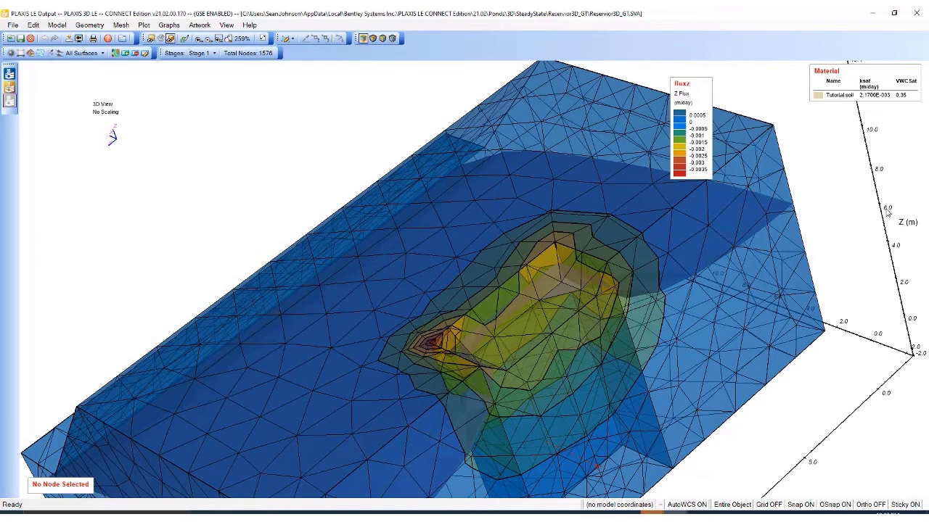